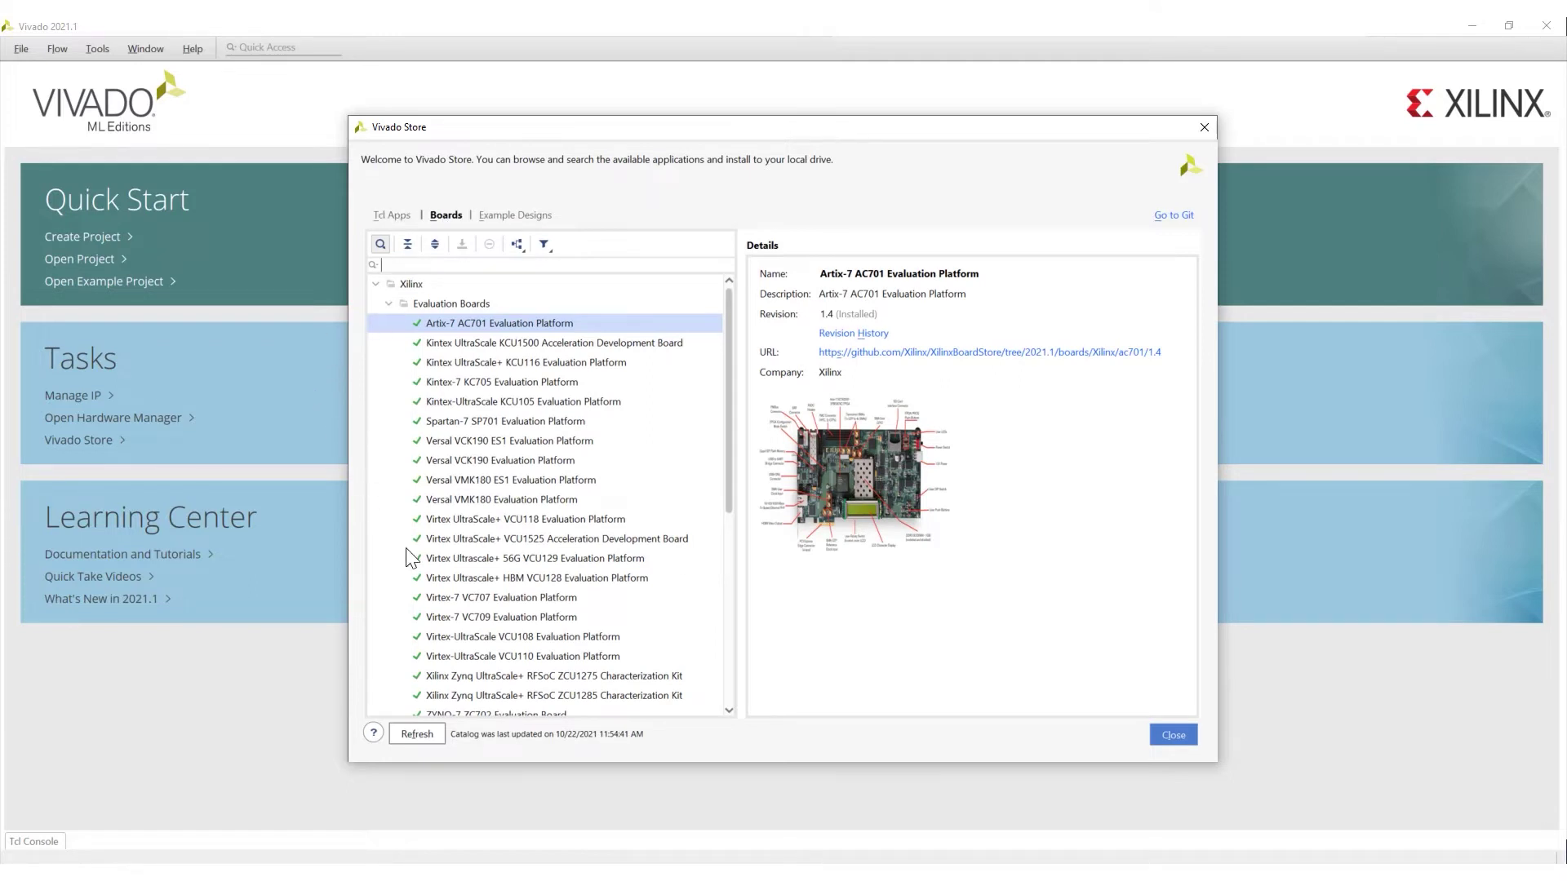
# - Refresh the Vivado Store's board catalog and close the store
pyautogui.click(433, 737)
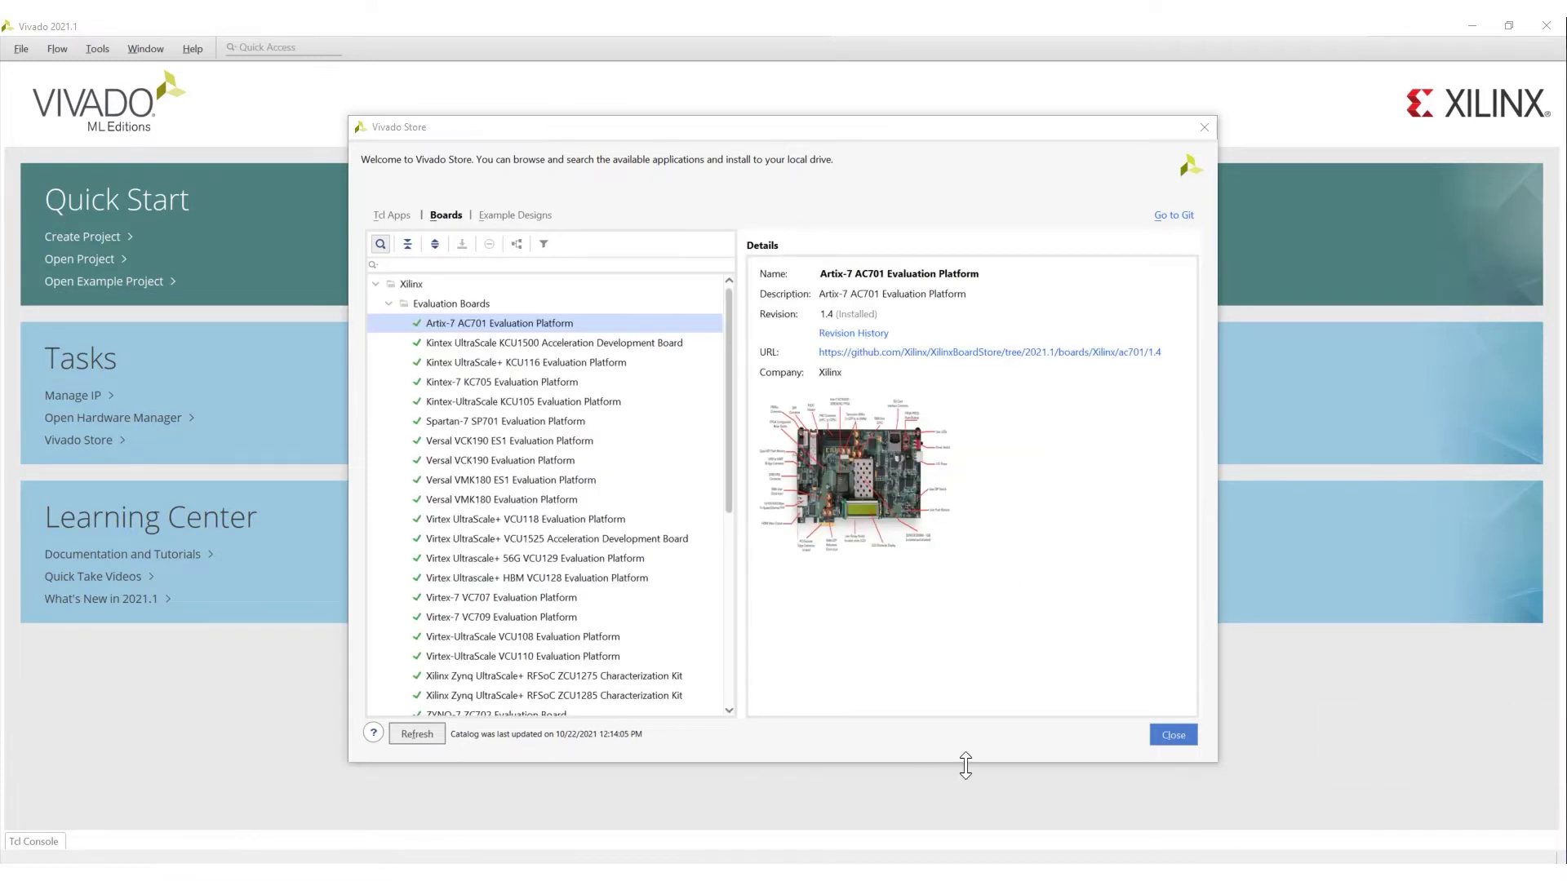
pyautogui.click(1172, 735)
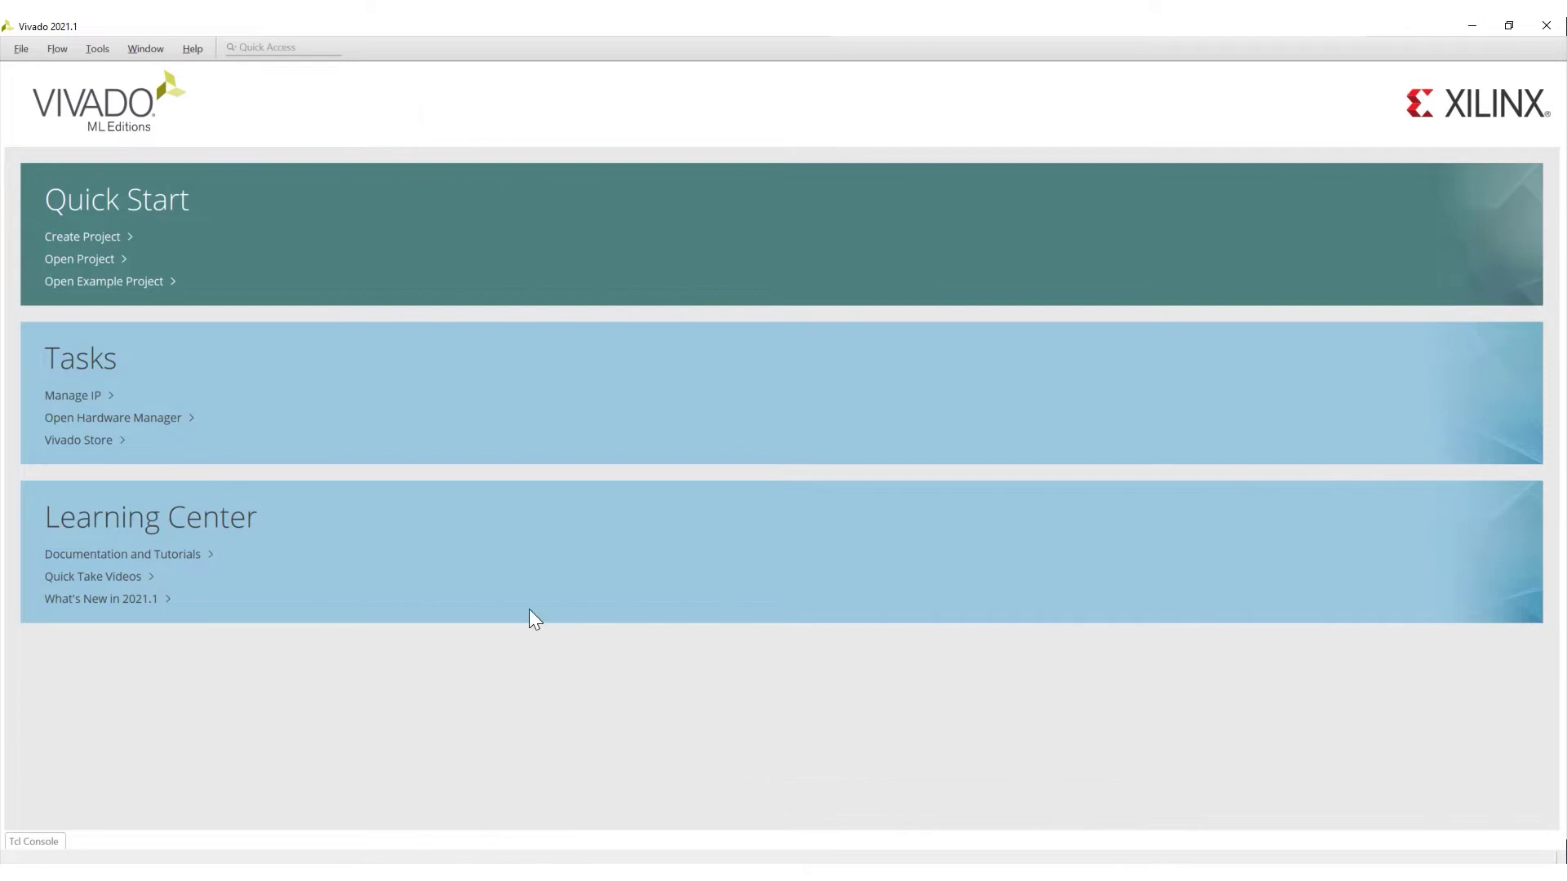
# - Start an example project, refresh the template catalog and choose the MicroBlaze Design Presets template
pyautogui.click(137, 290)
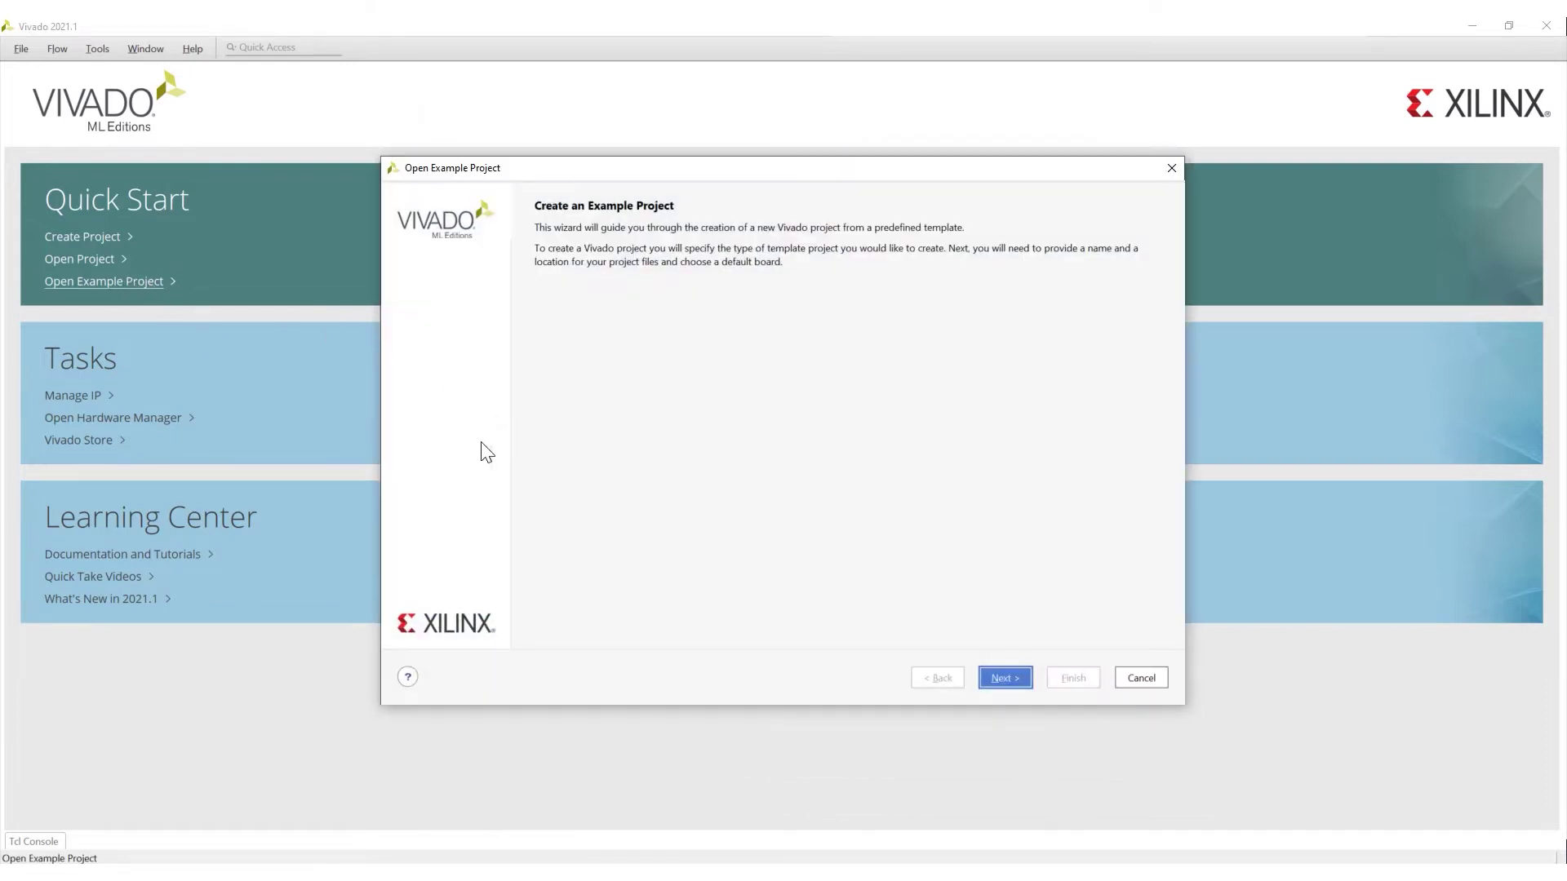
pyautogui.click(1001, 678)
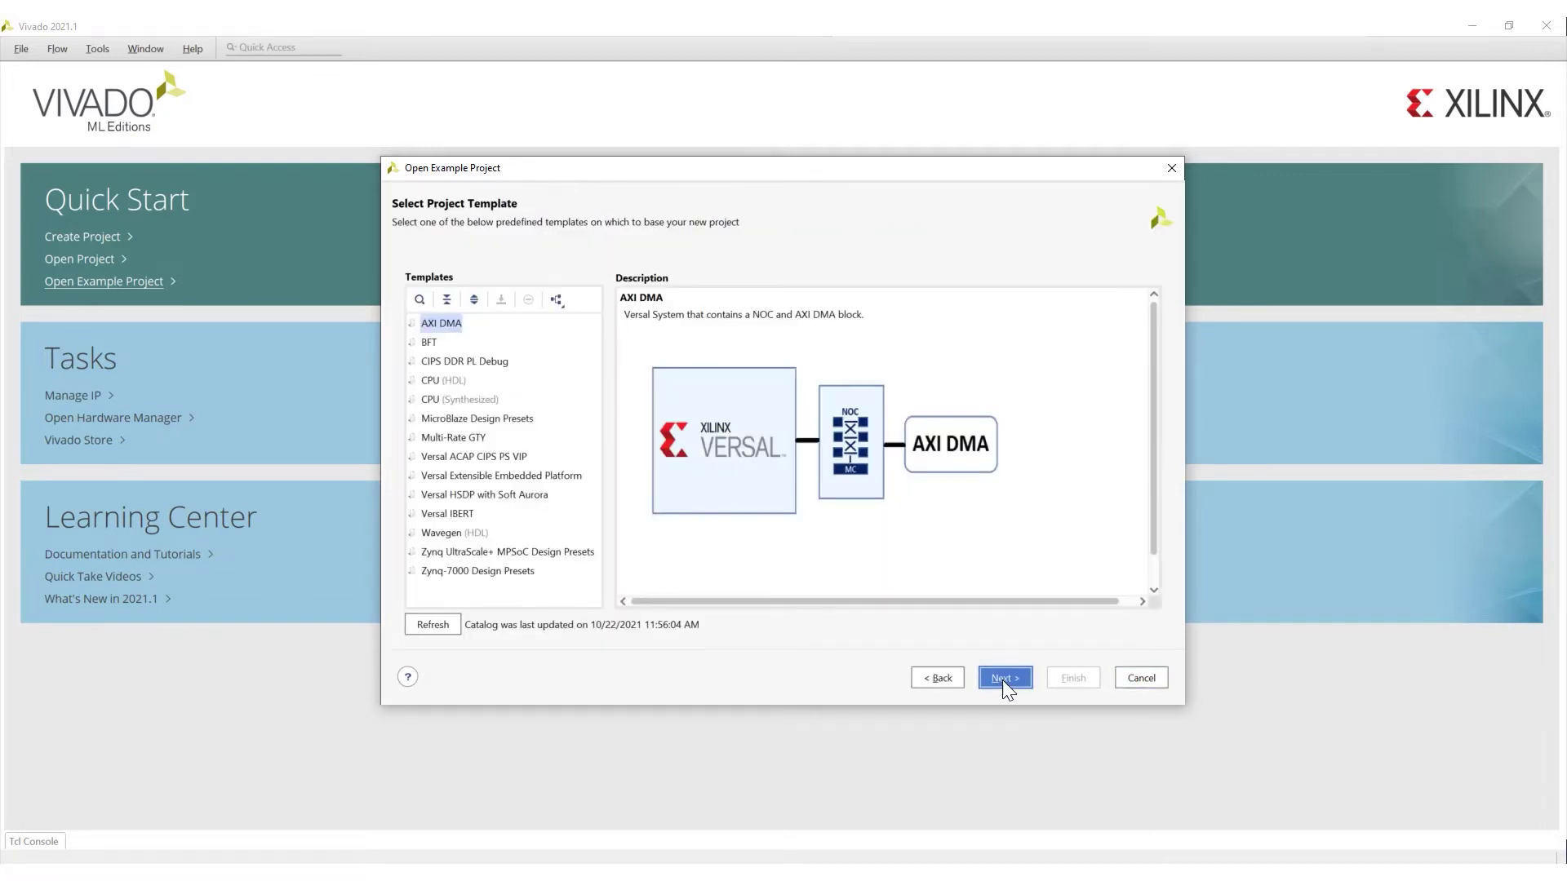
pyautogui.click(439, 627)
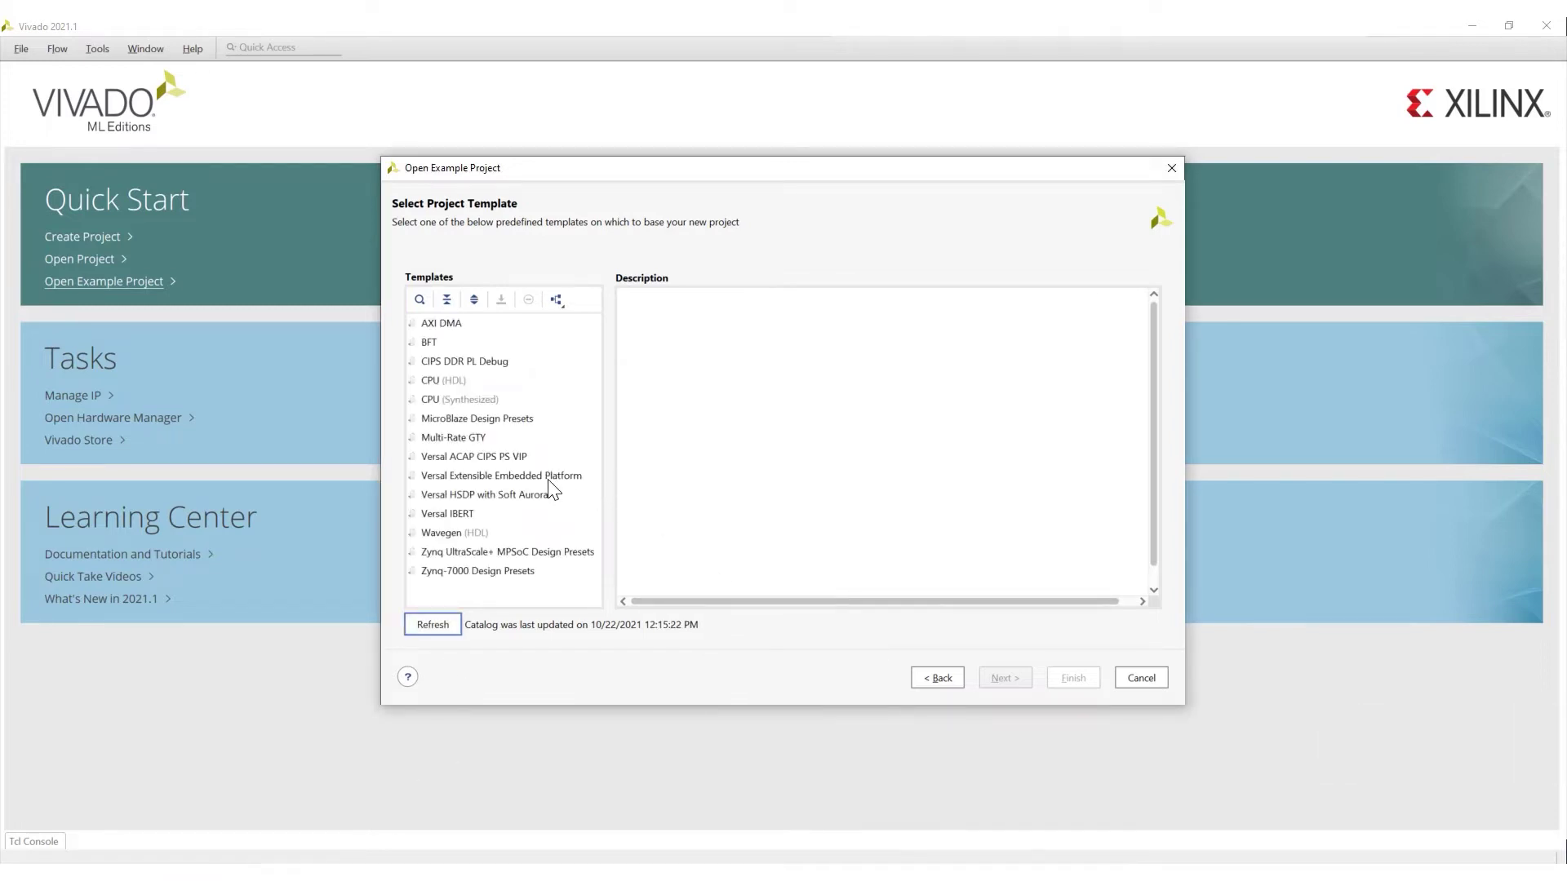
pyautogui.click(495, 420)
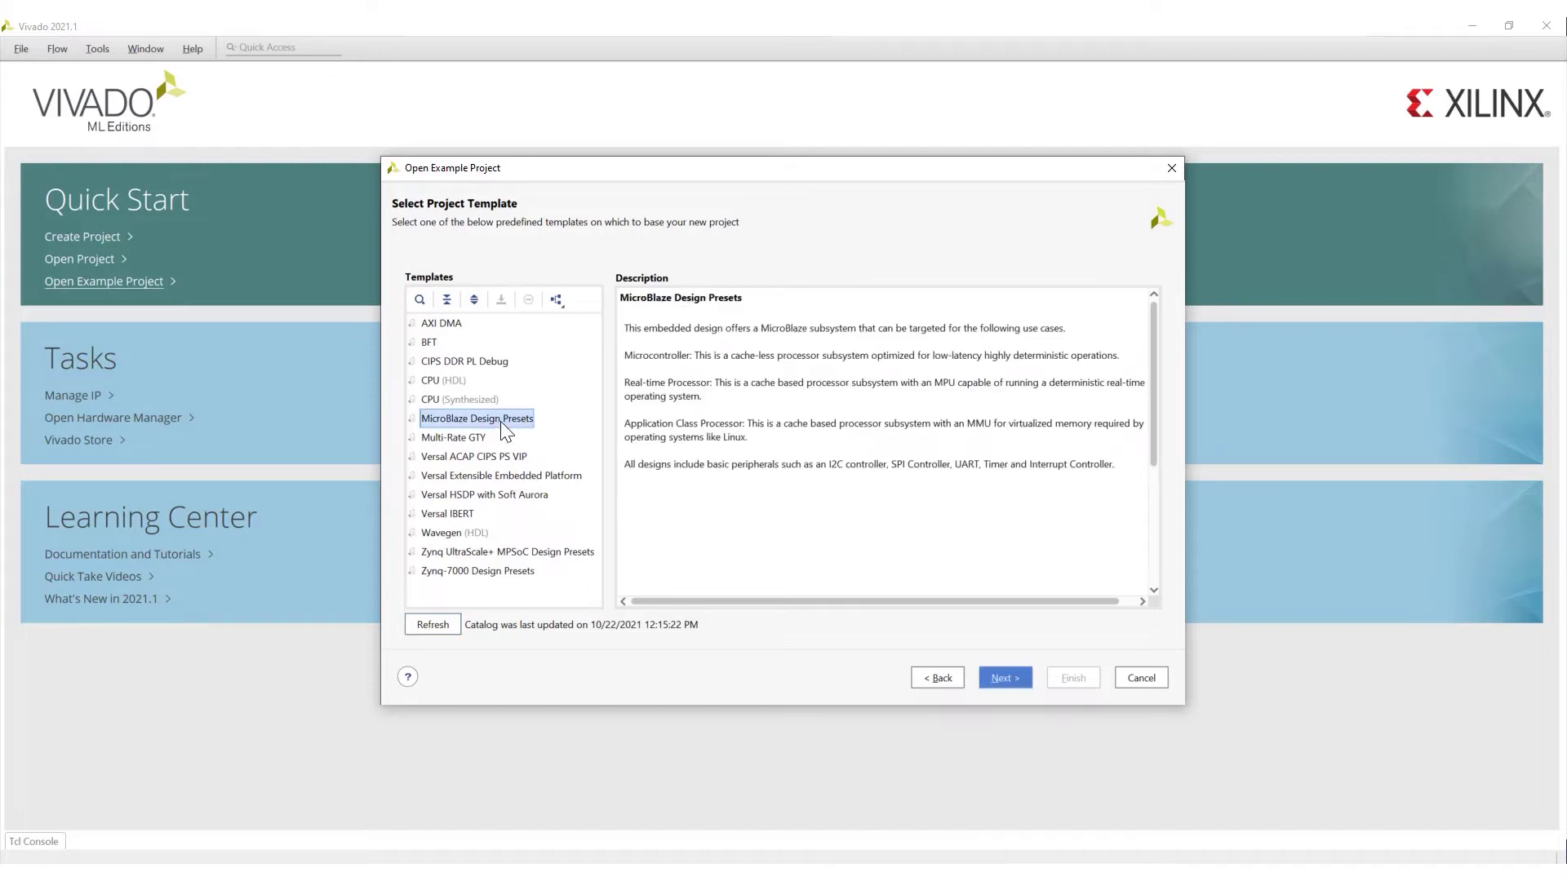
pyautogui.click(1005, 679)
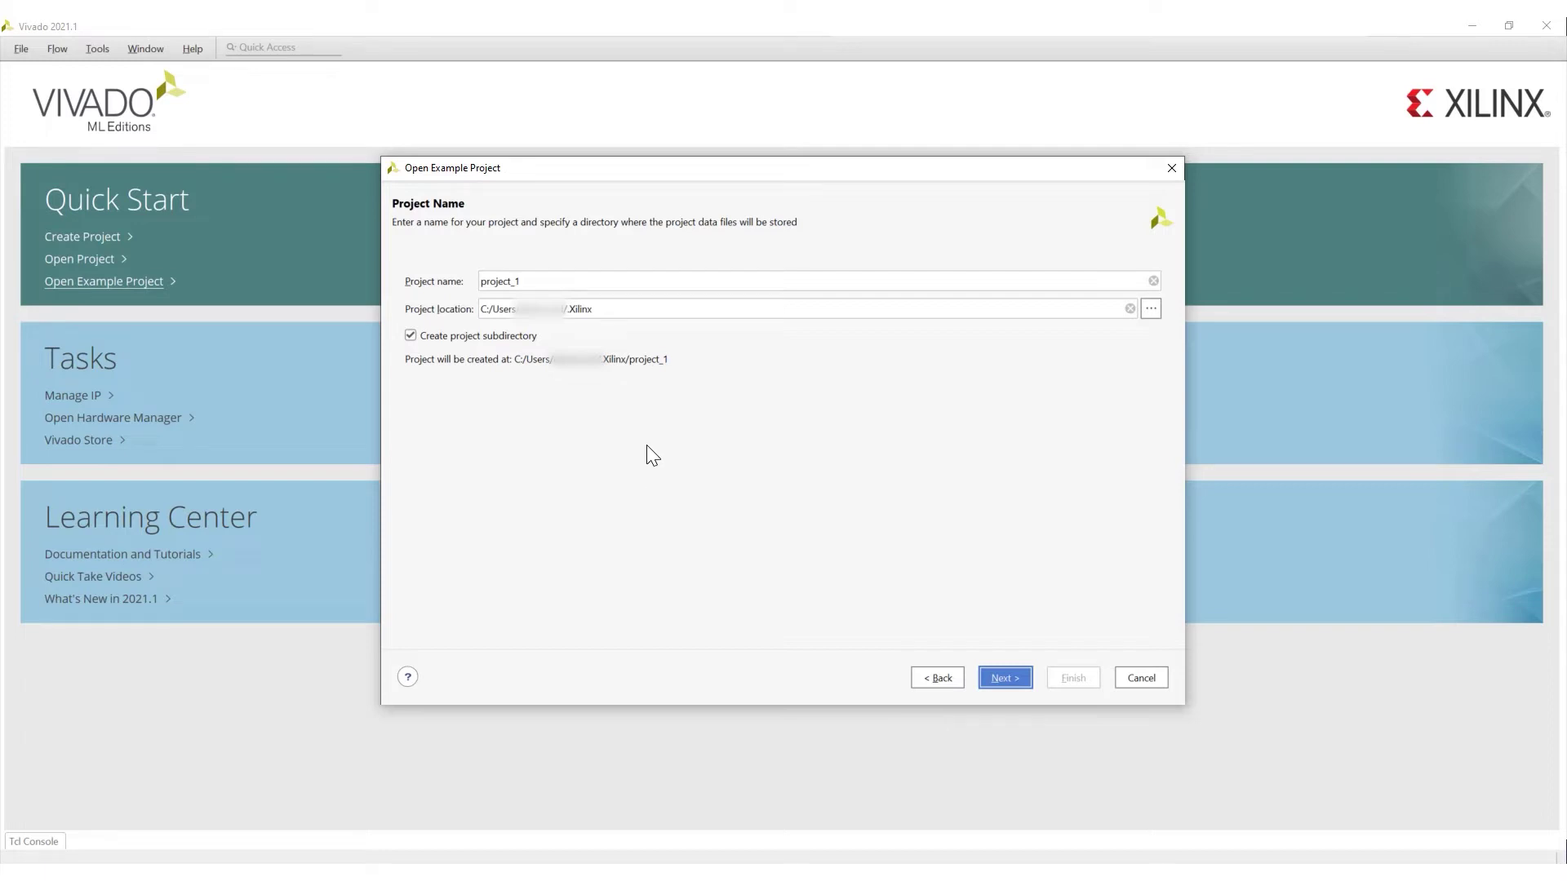
# - Name the example project MicroBlaze_SP701 and keep the .Xilinx folder as its location
pyautogui.moveTo(527, 282); pyautogui.dragTo(432, 282)
pyautogui.write('Microb')
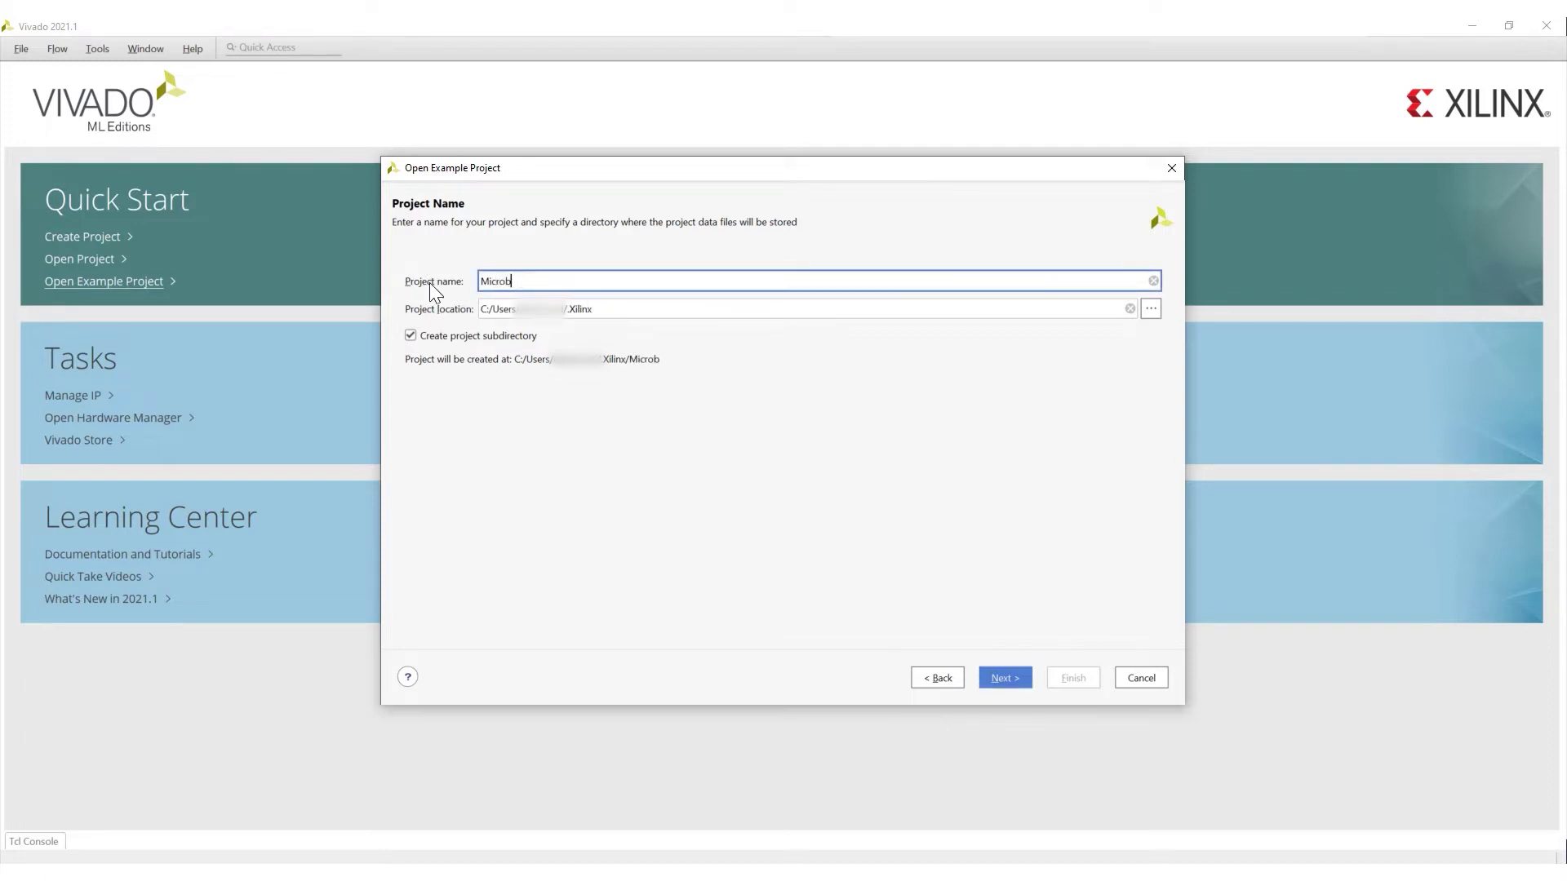
pyautogui.write('laze_SP701')
pyautogui.click(1157, 313)
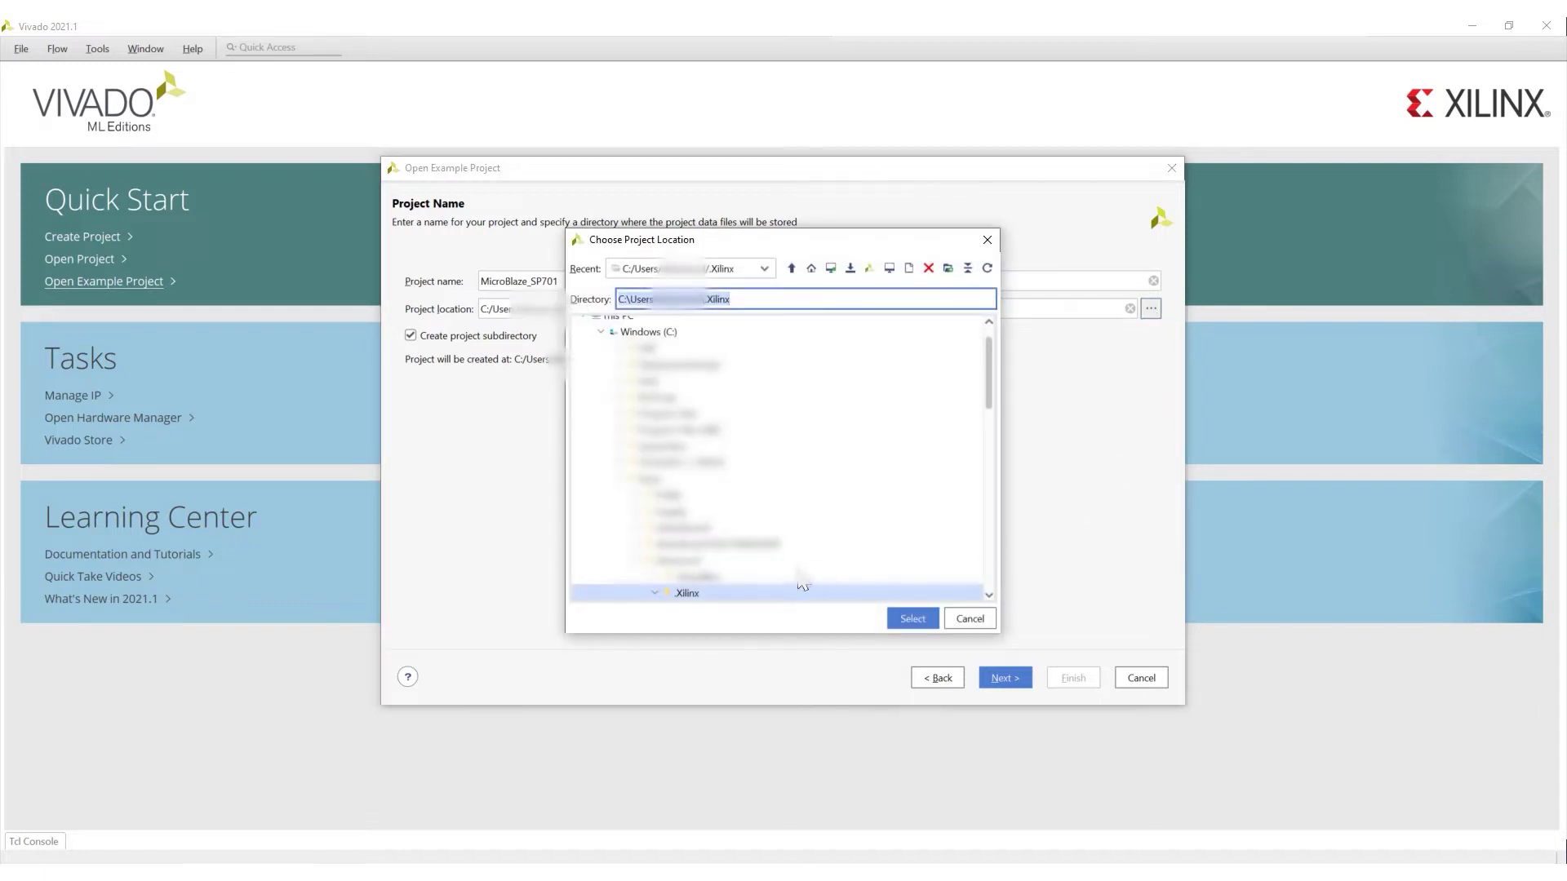
pyautogui.click(906, 620)
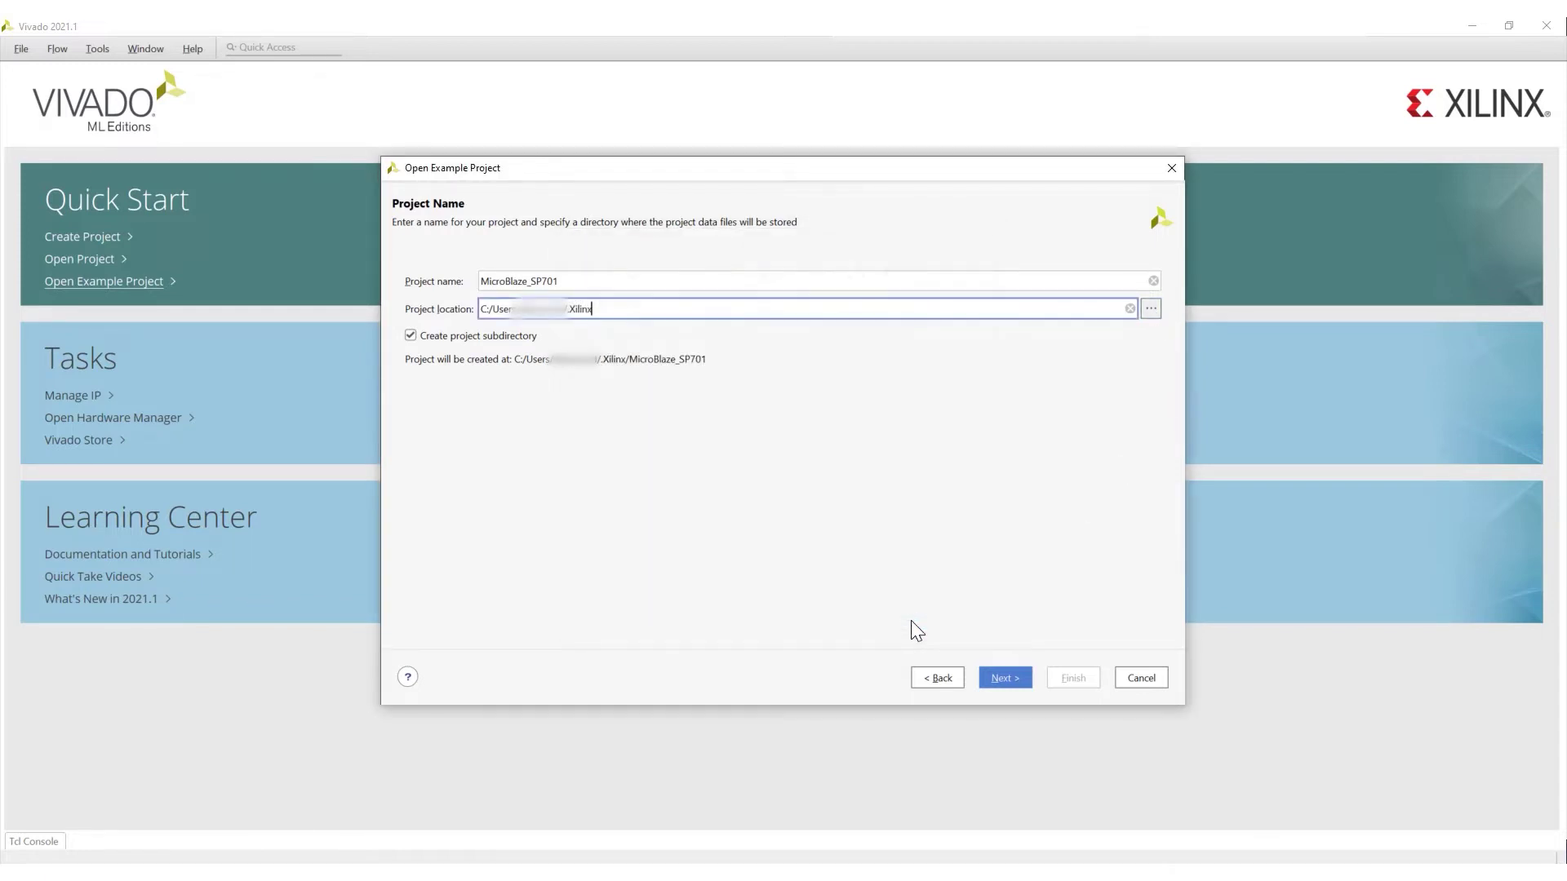
pyautogui.click(1001, 678)
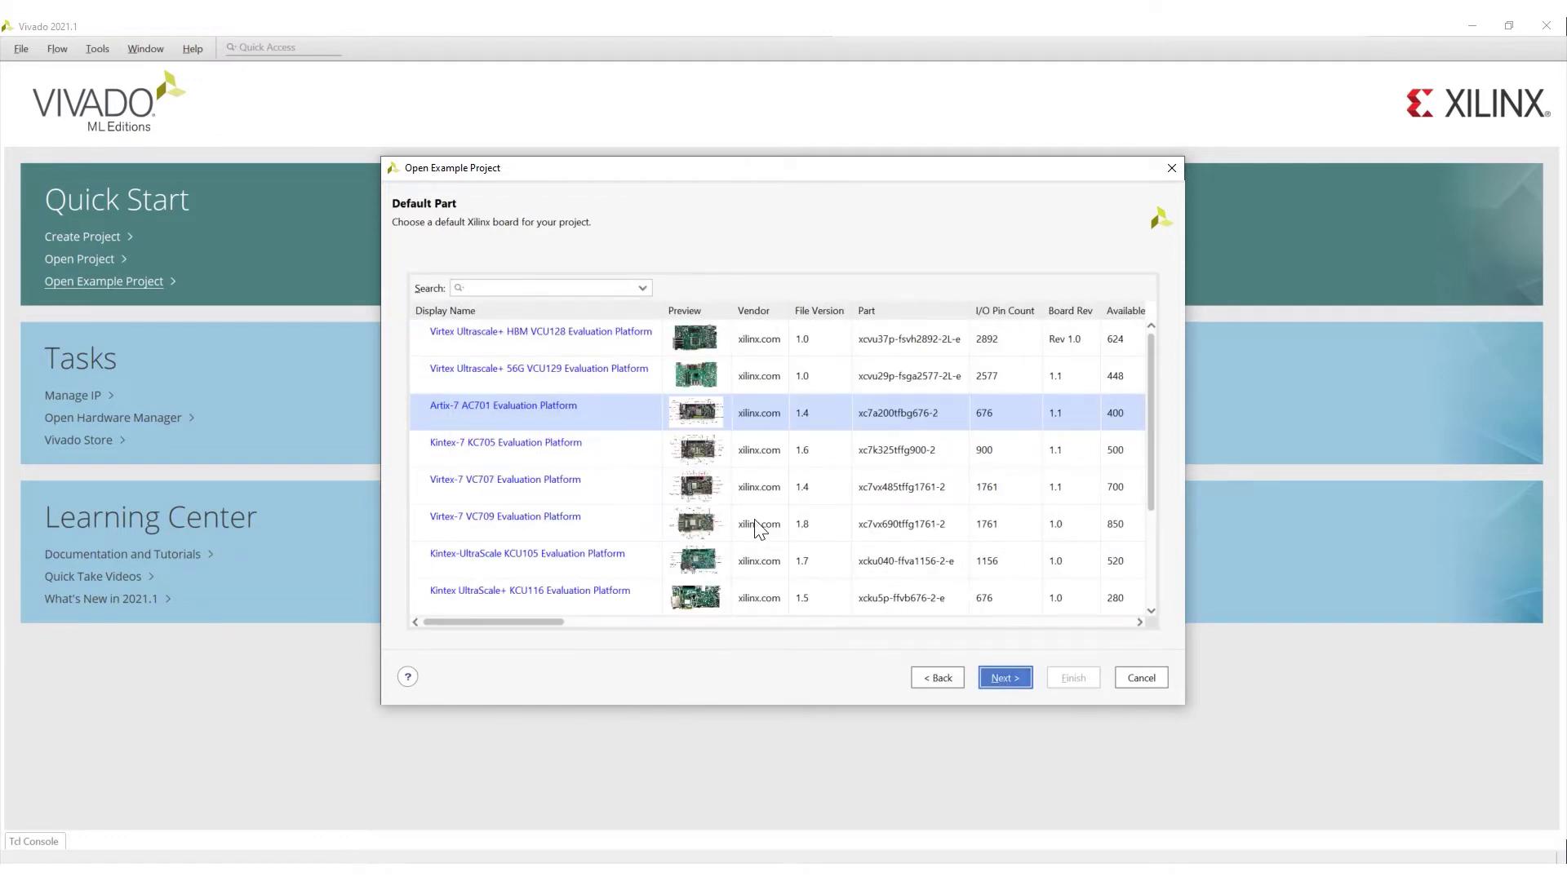
# - Create the example project for the Spartan-7 SP701 Evaluation Platform with the Microcontroller preset
pyautogui.click(540, 288)
pyautogui.write('SP')
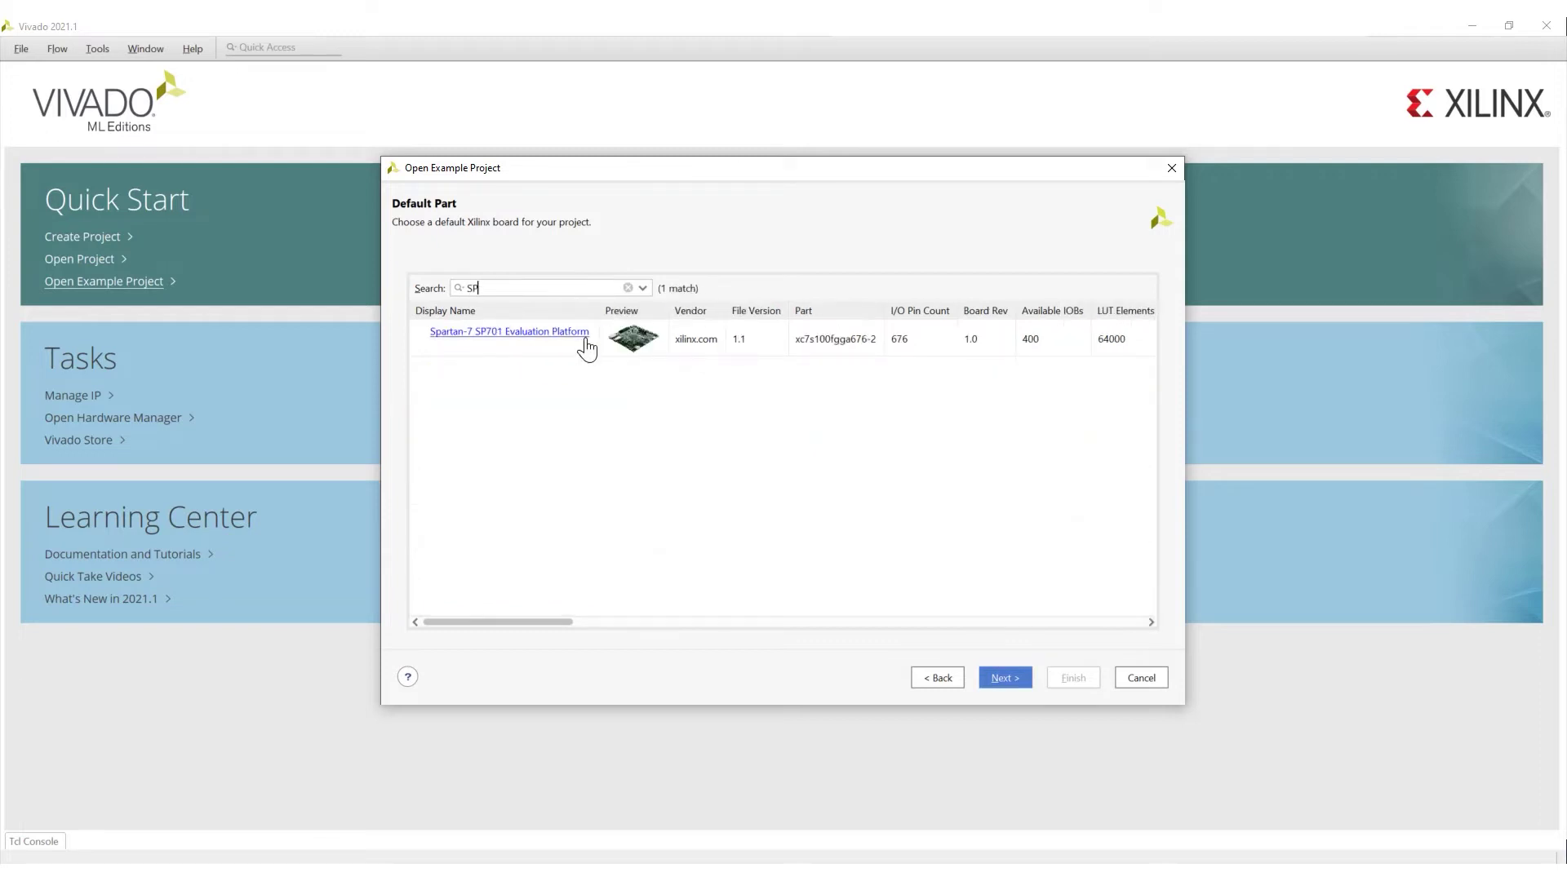
pyautogui.click(585, 343)
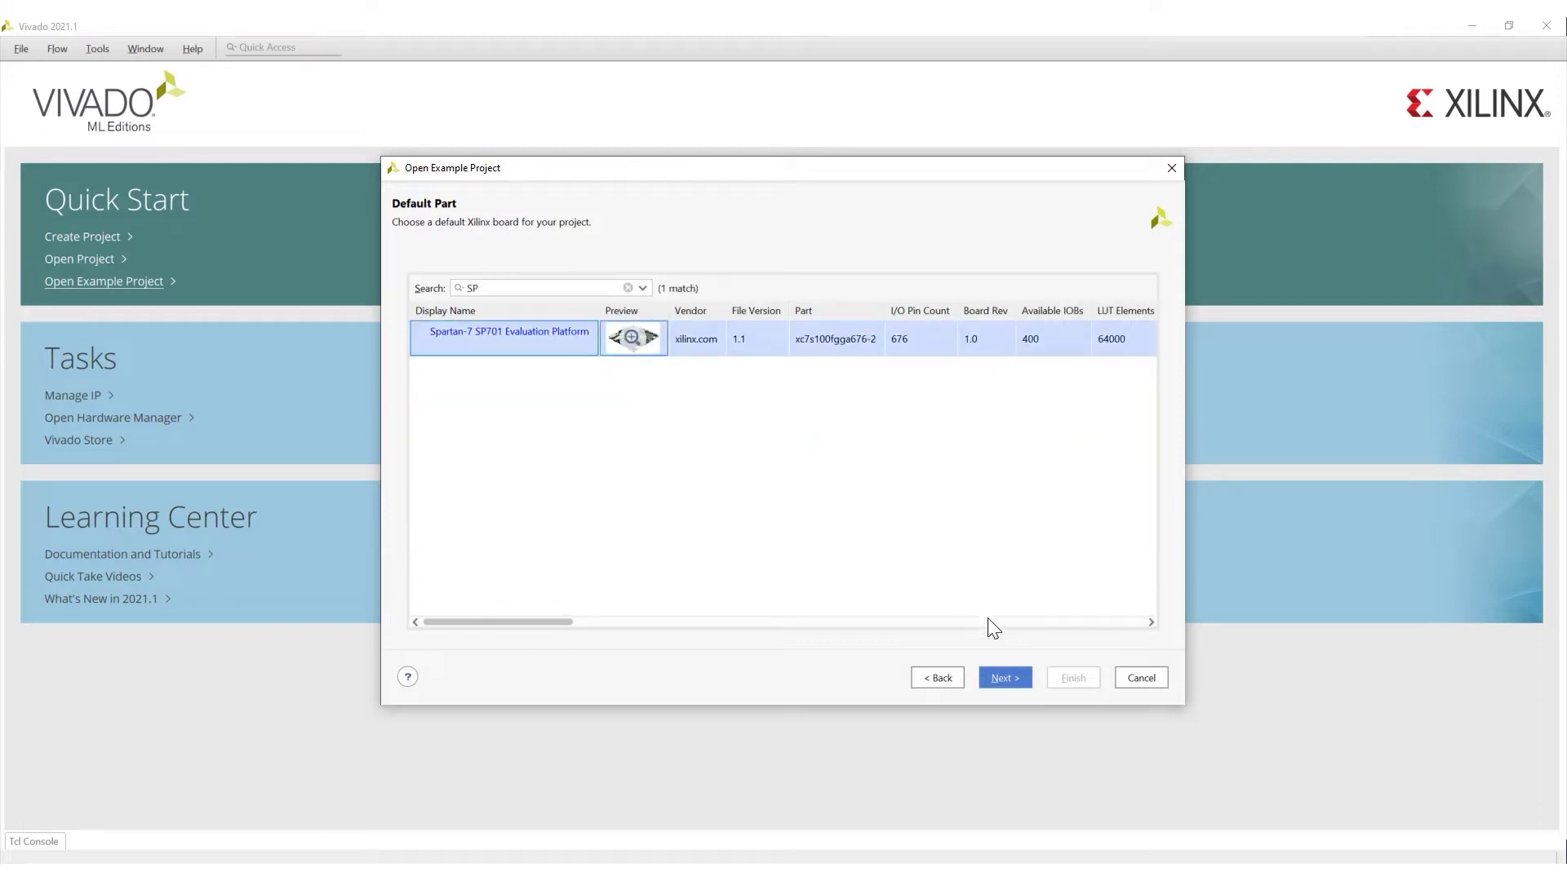
pyautogui.click(1016, 675)
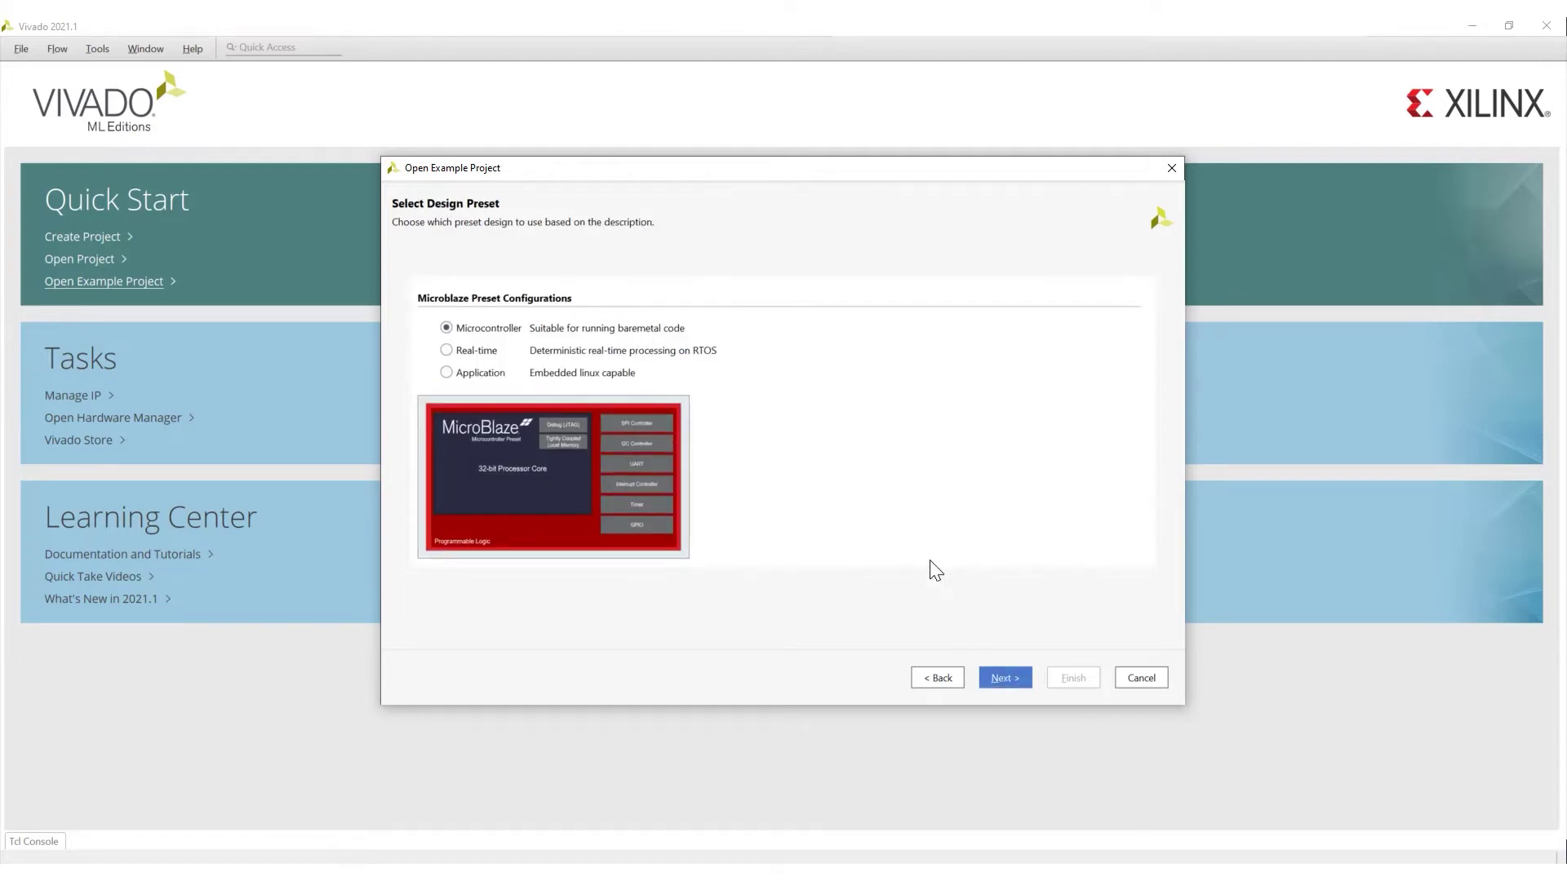
pyautogui.click(1005, 682)
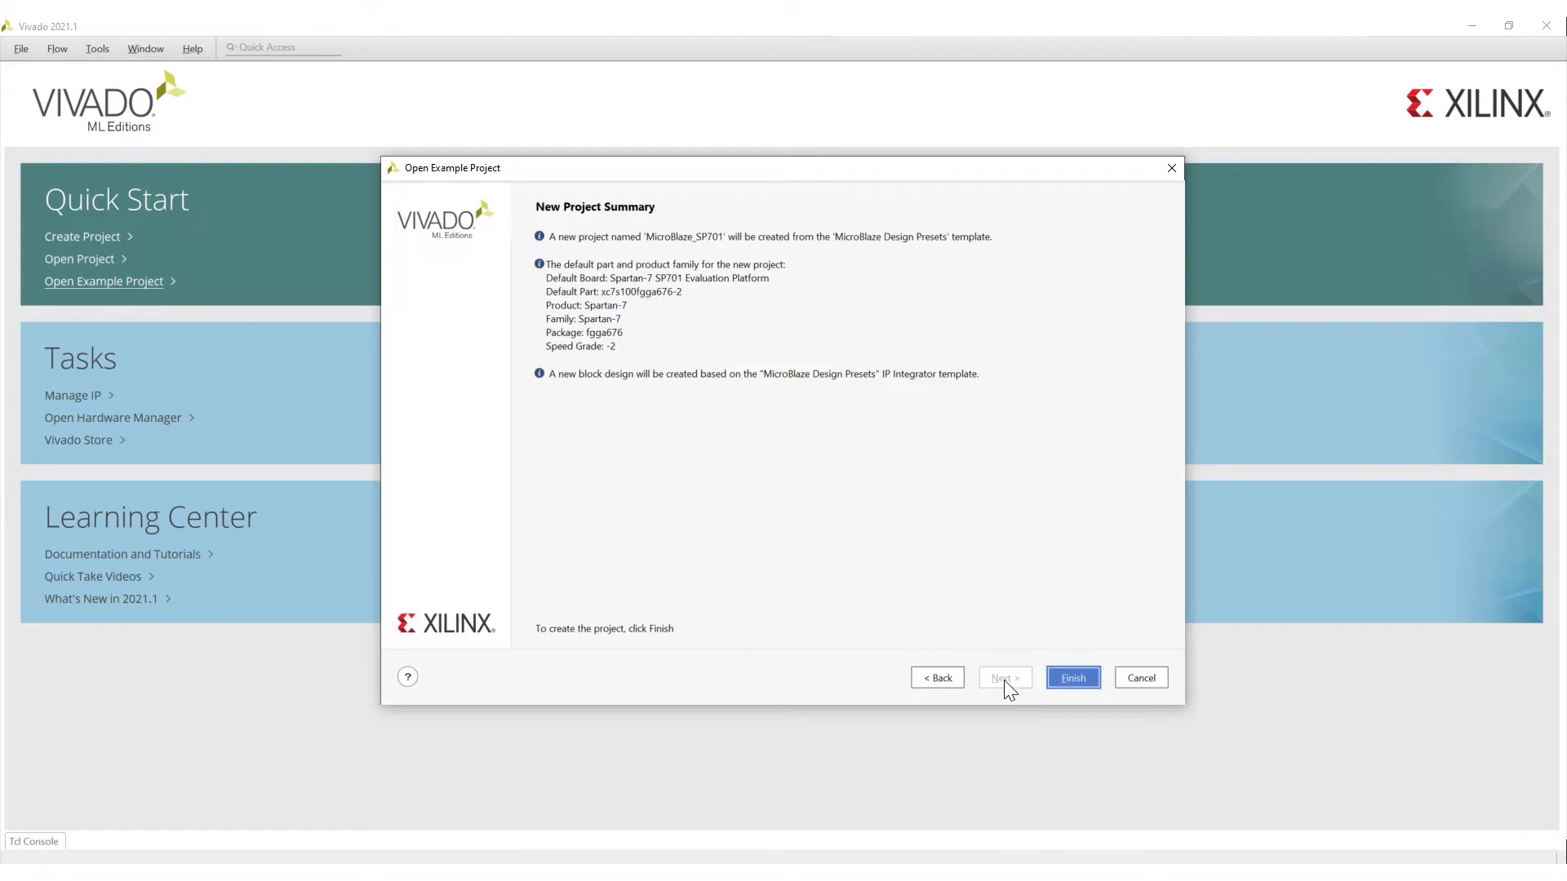
pyautogui.click(1096, 683)
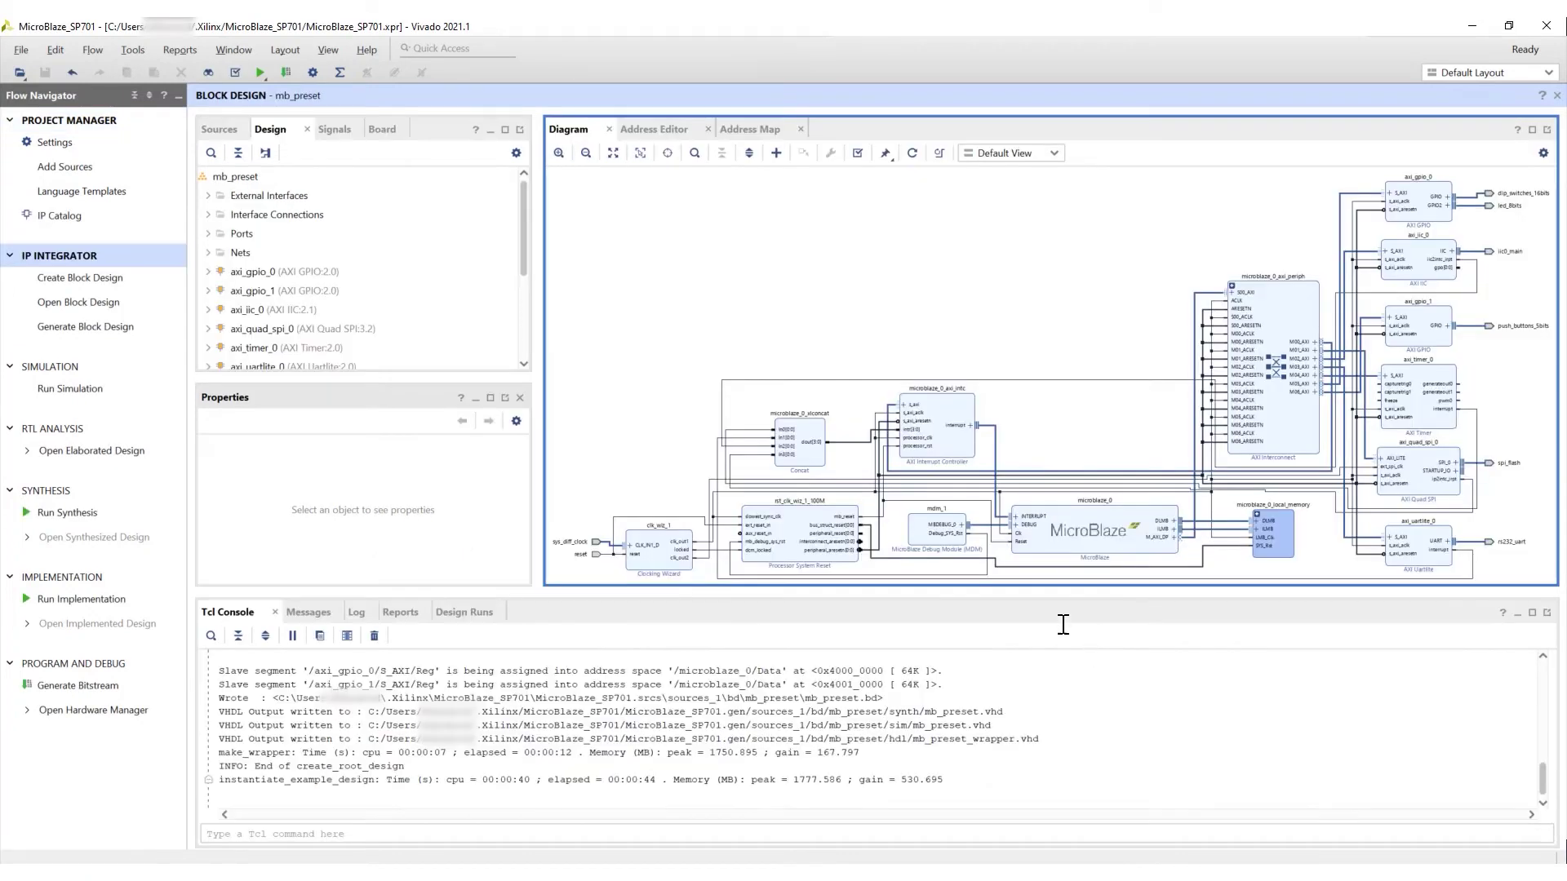
# - Examine the predefined configuration and general settings of the MicroBlaze block, leaving them unchanged
pyautogui.click(1089, 533)
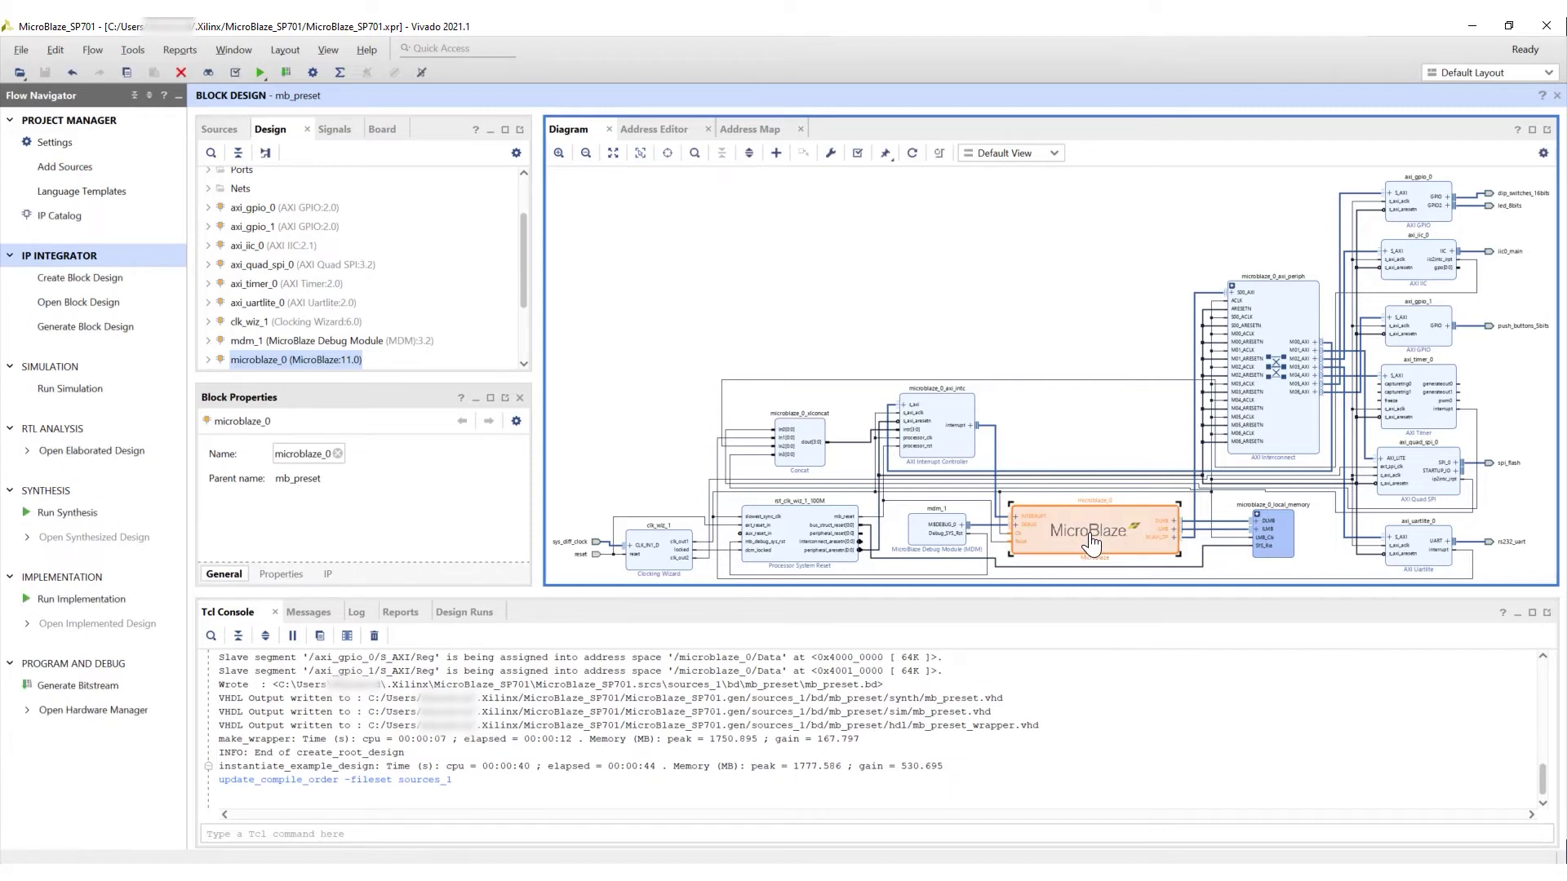
pyautogui.doubleClick(1093, 542)
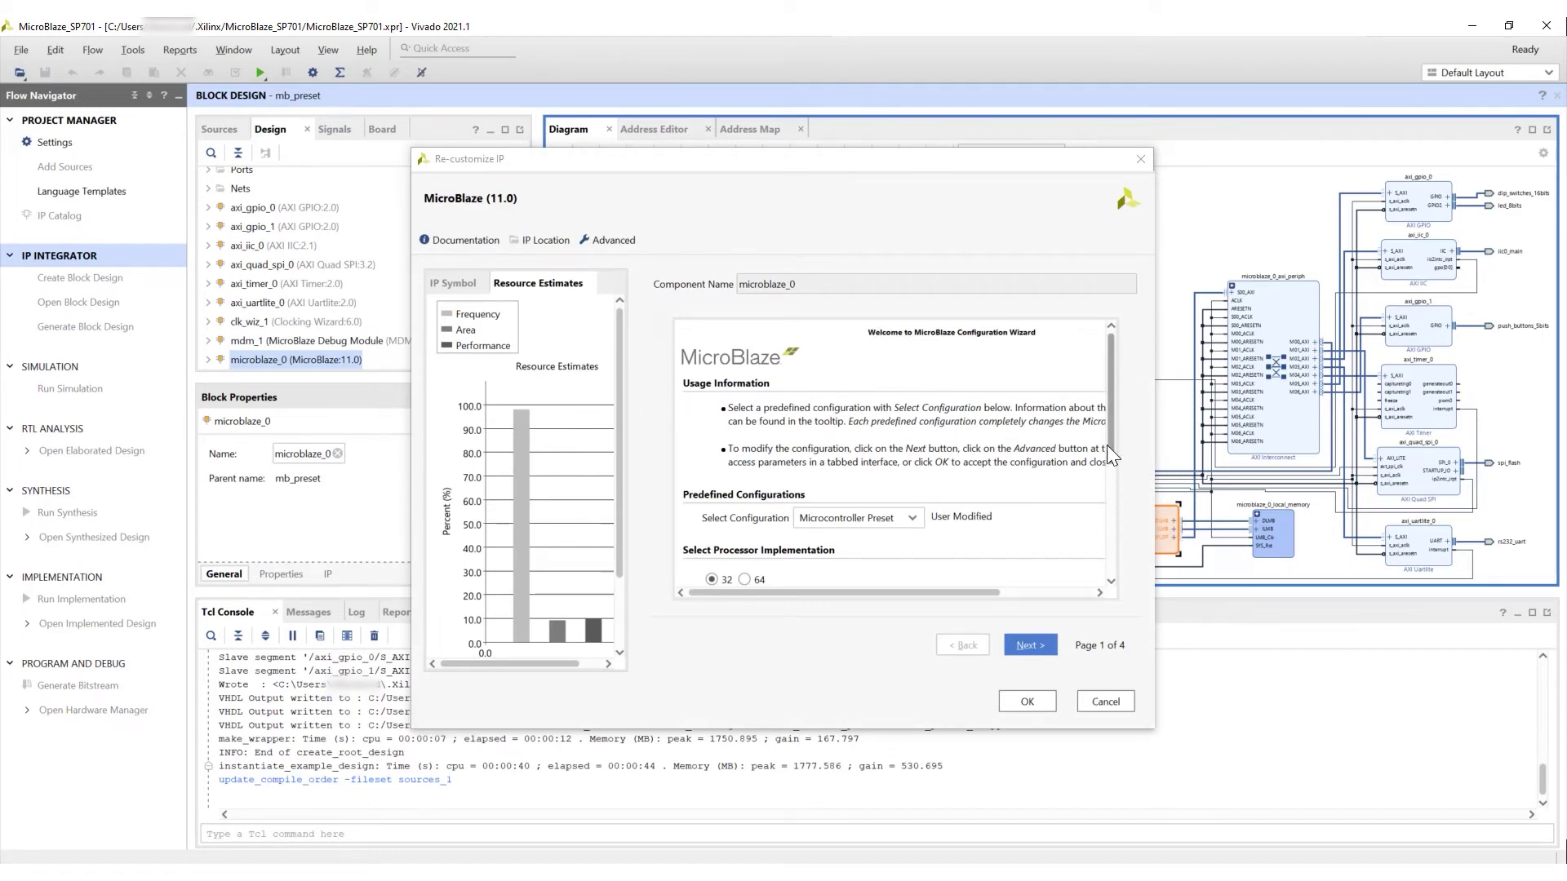
pyautogui.moveTo(1107, 438); pyautogui.dragTo(1106, 503)
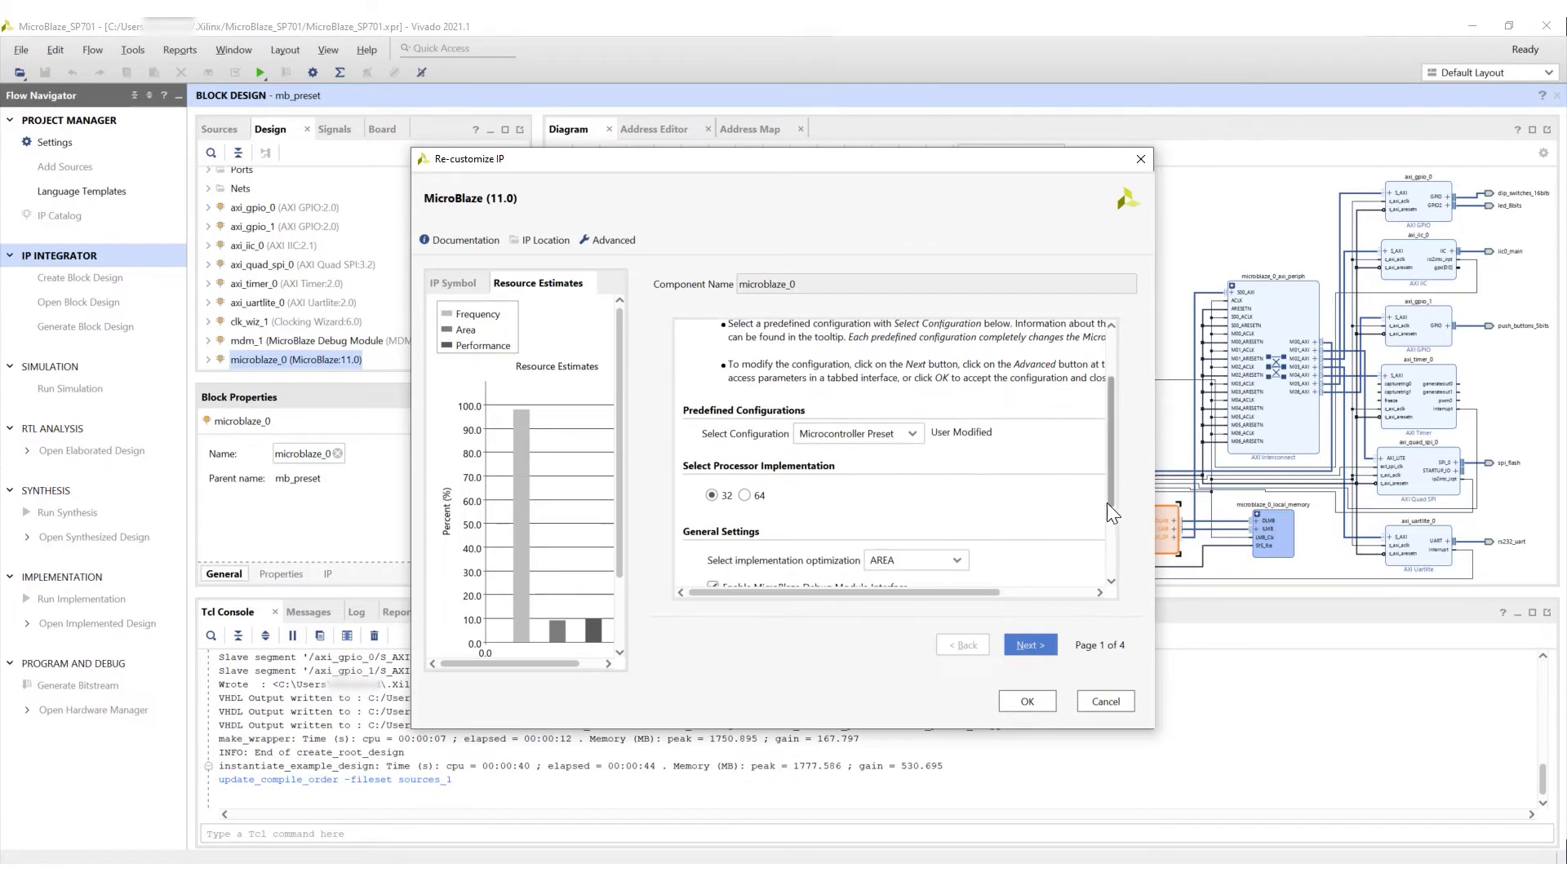
pyautogui.click(1105, 701)
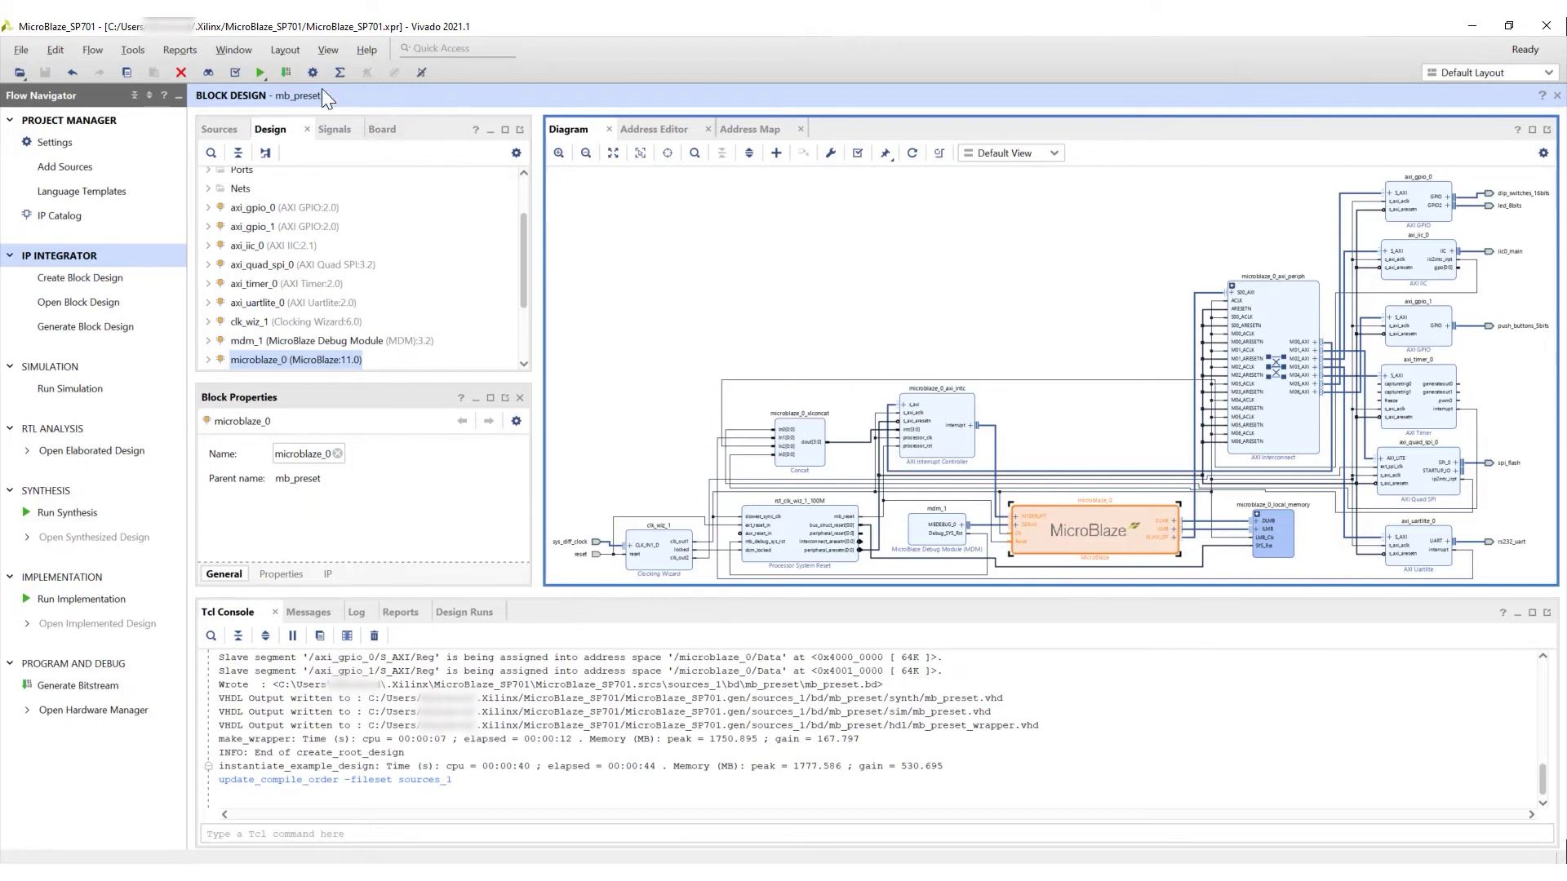
# - Generate the bitstream on the local host with 4 jobs and open the implemented design
pyautogui.click(288, 72)
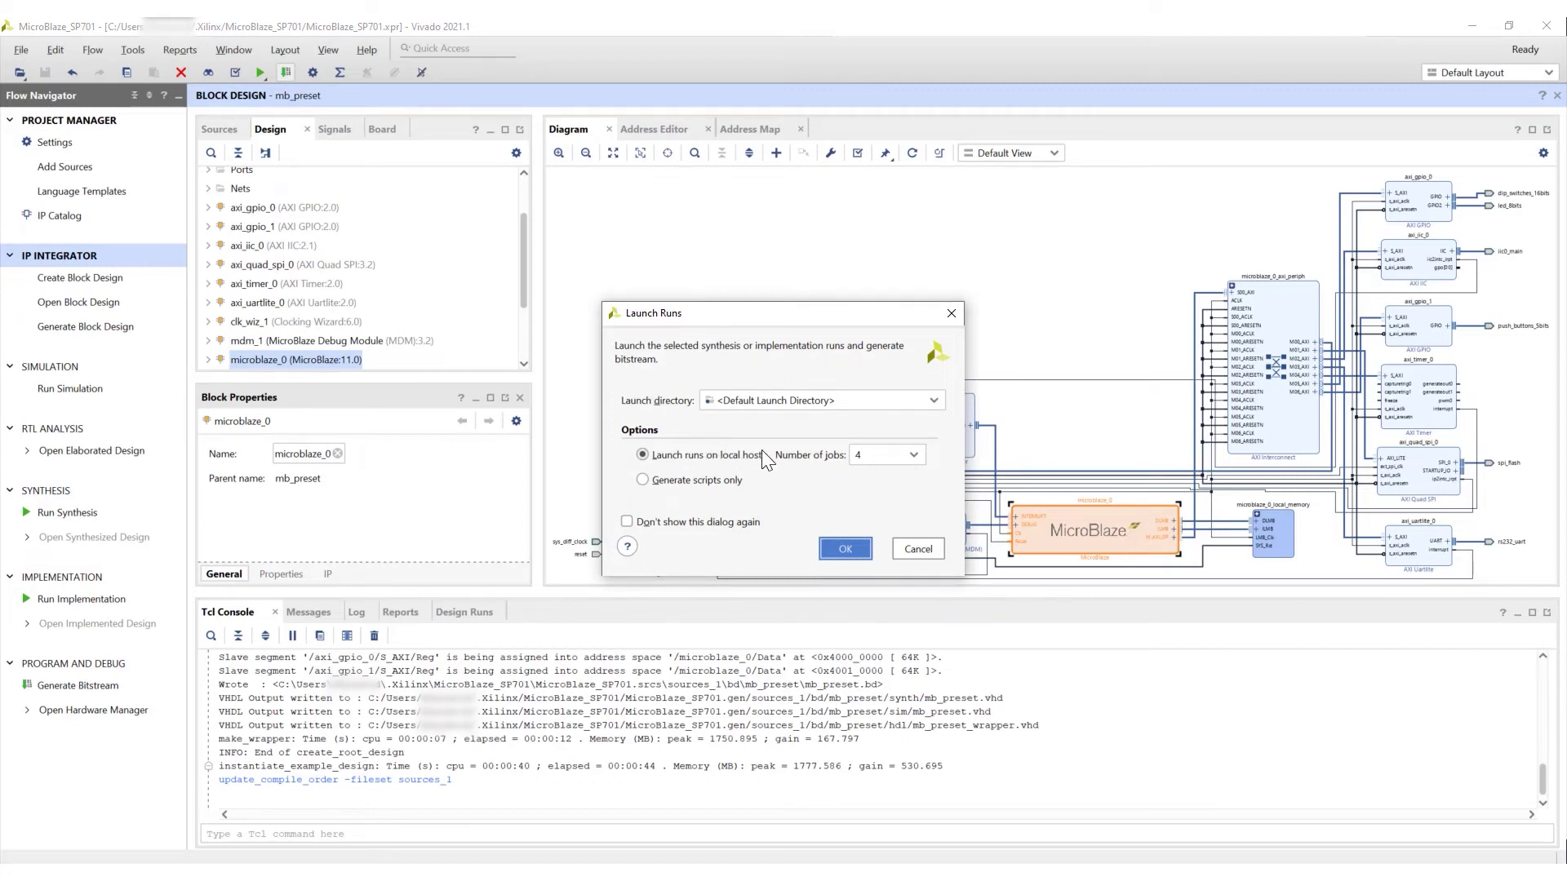
pyautogui.click(845, 549)
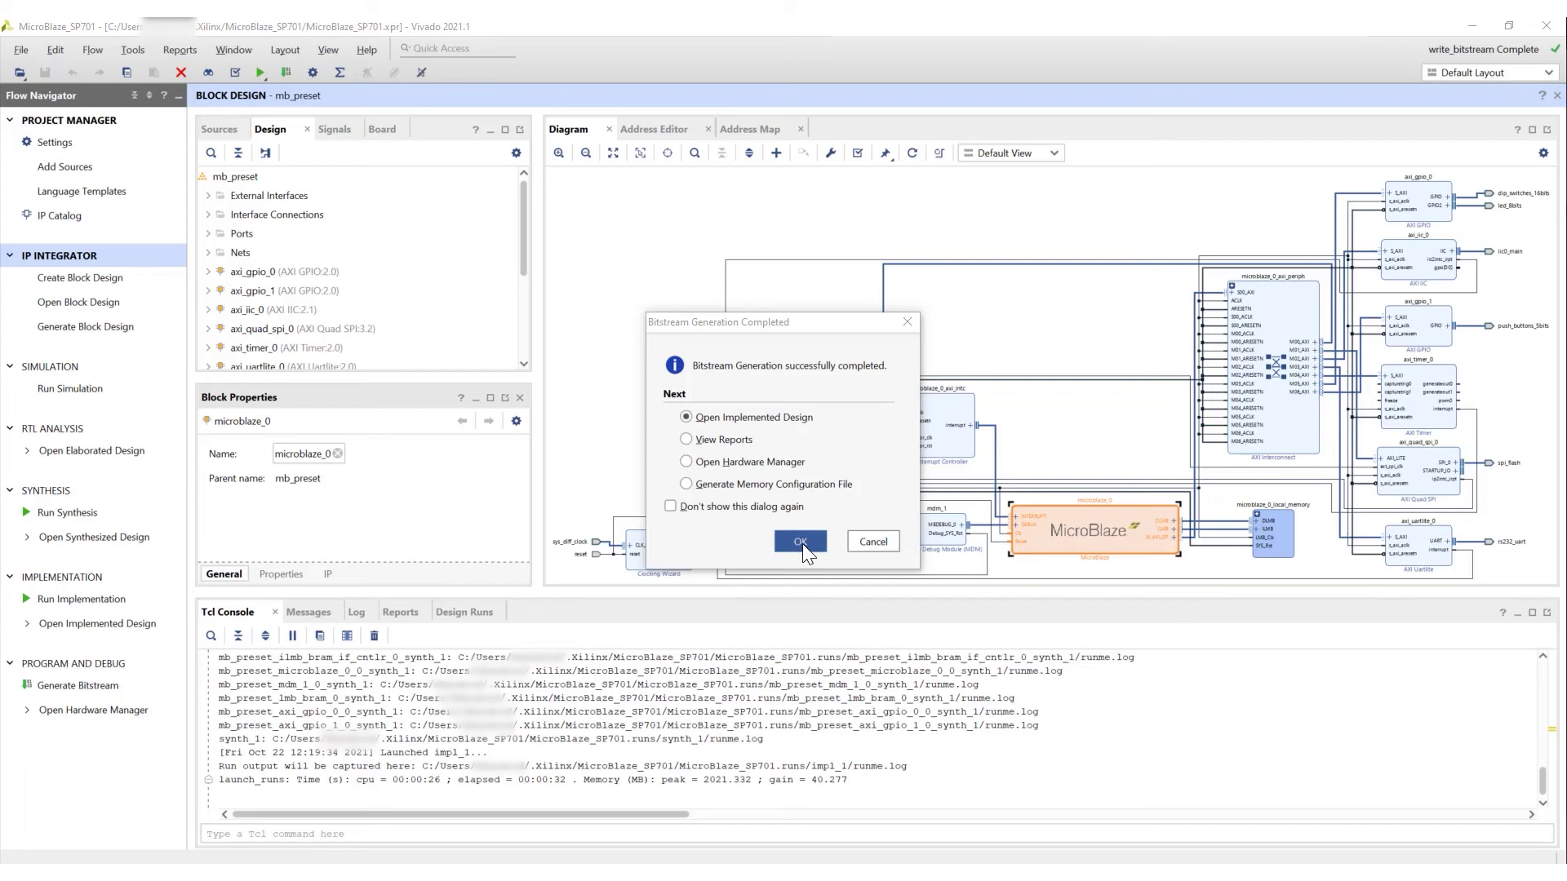
pyautogui.click(800, 542)
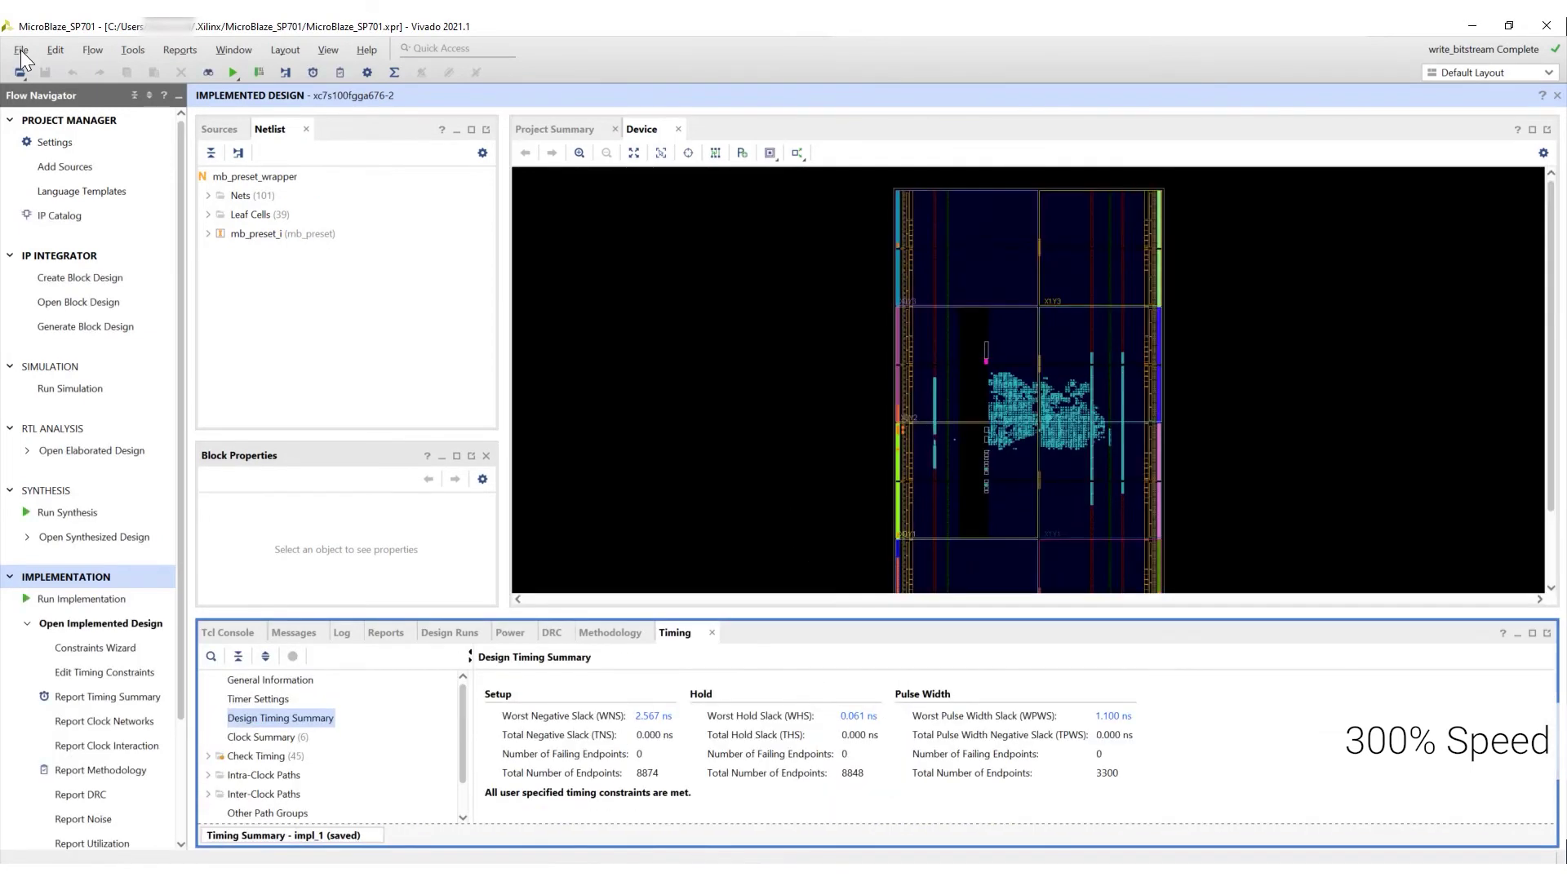
# - Export the hardware platform with the bitstream included, as mb_preset_wrapper in the MicroBlaze_SP701 project folder
pyautogui.click(21, 50)
pyautogui.moveTo(93, 314)
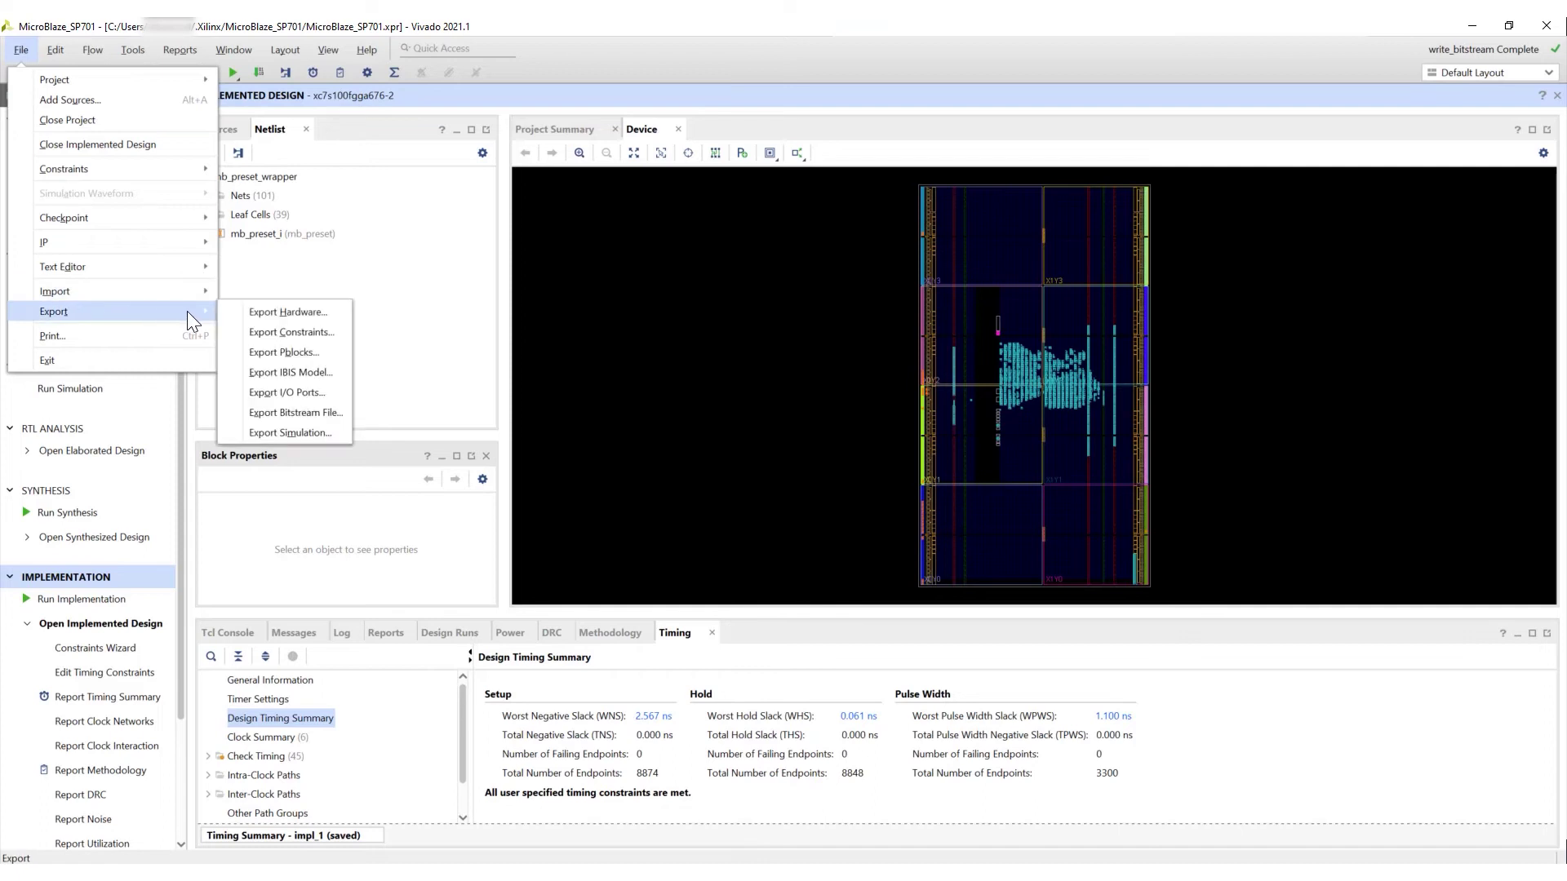
pyautogui.click(238, 312)
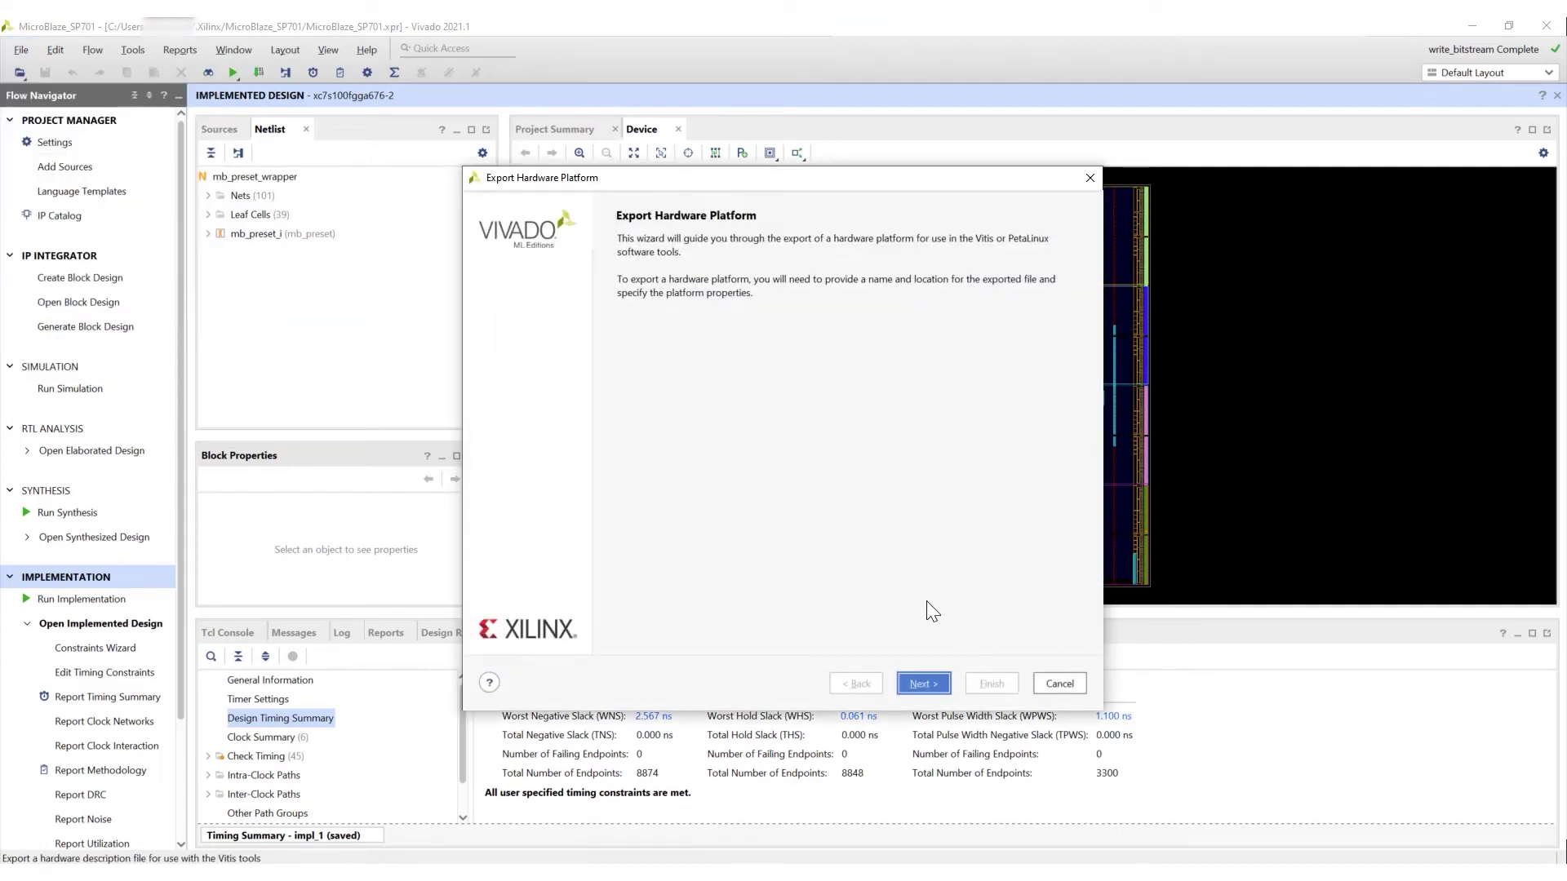
pyautogui.click(938, 684)
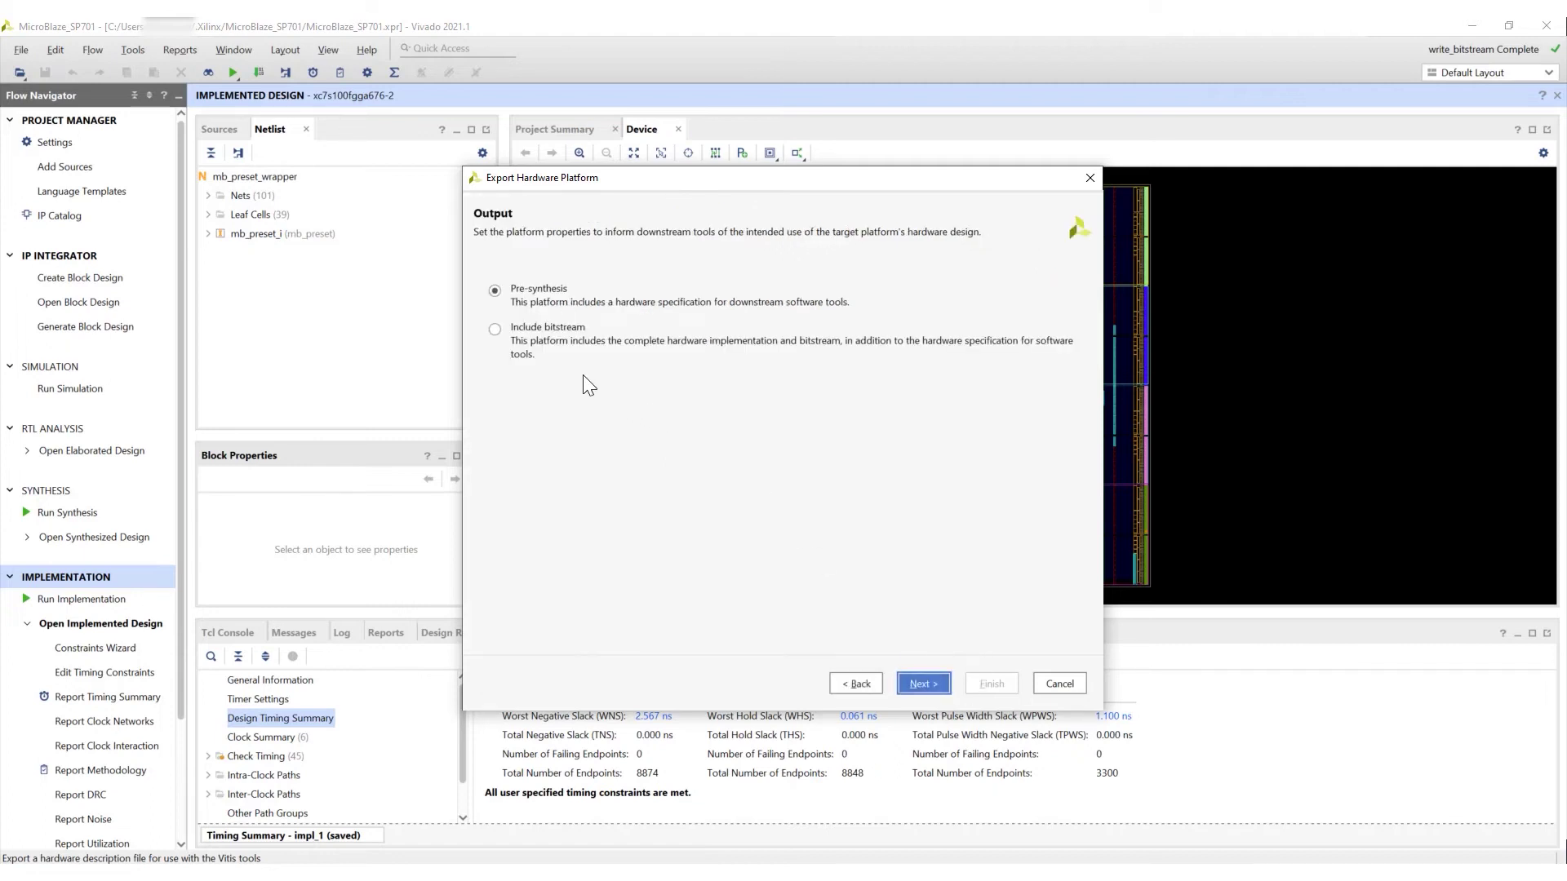
pyautogui.click(558, 346)
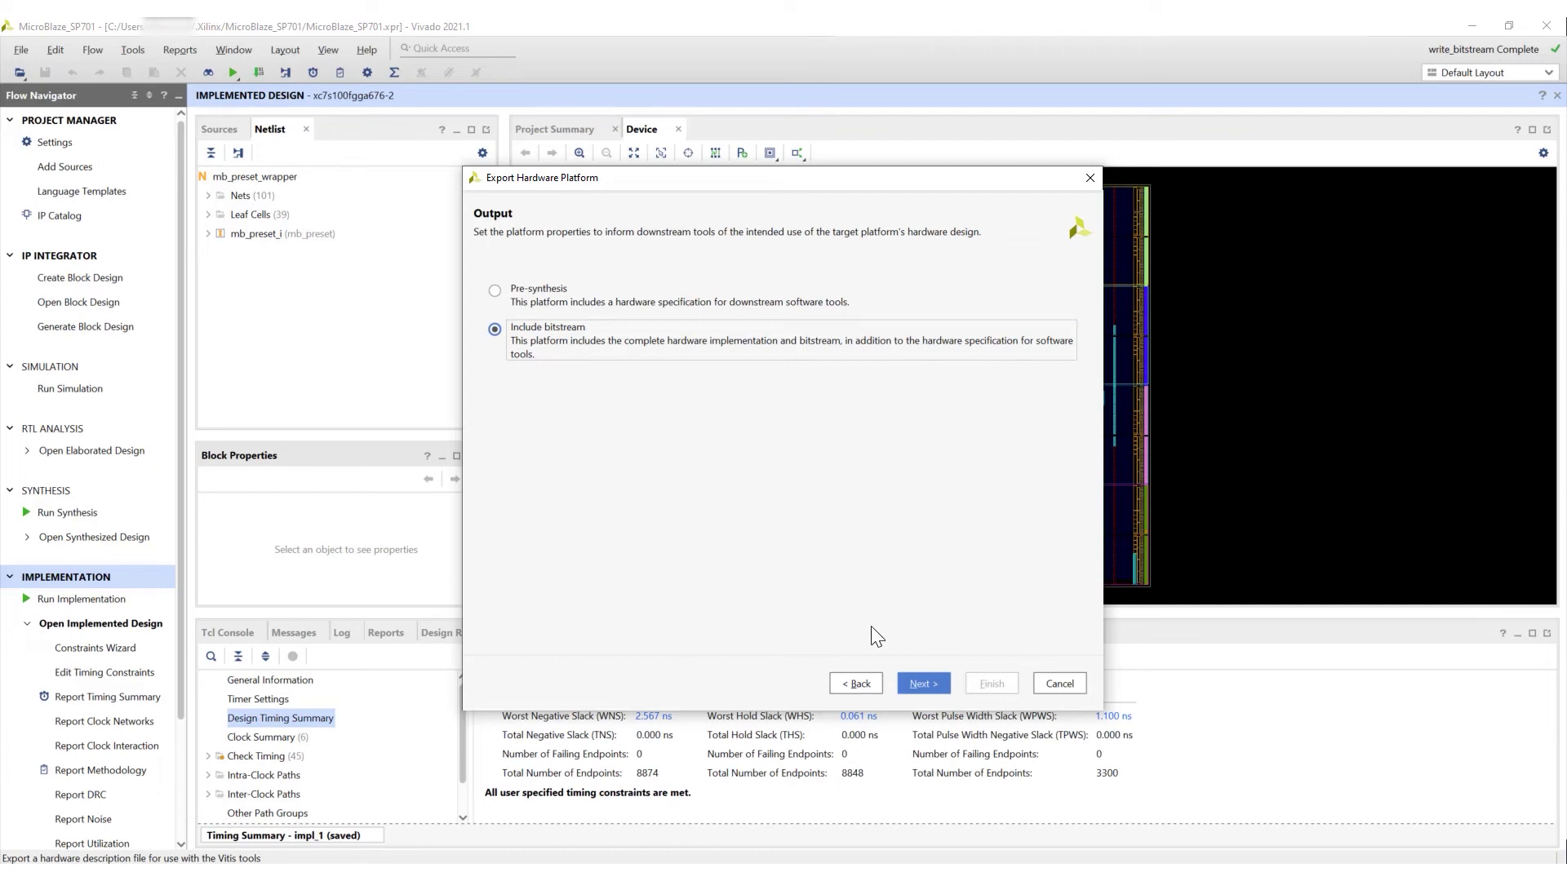
pyautogui.click(917, 687)
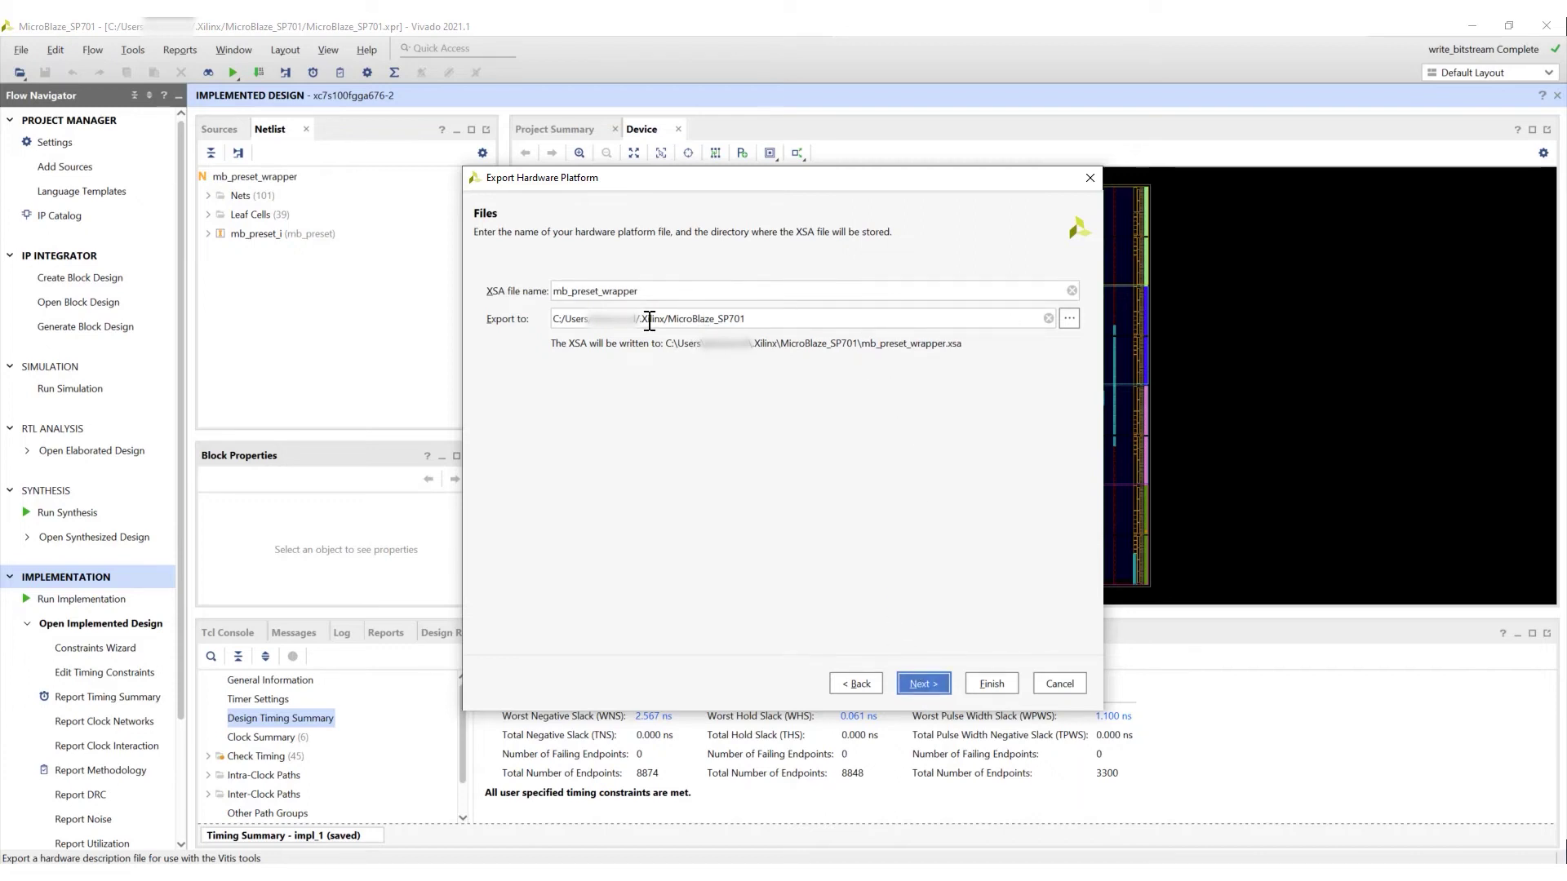
pyautogui.click(923, 684)
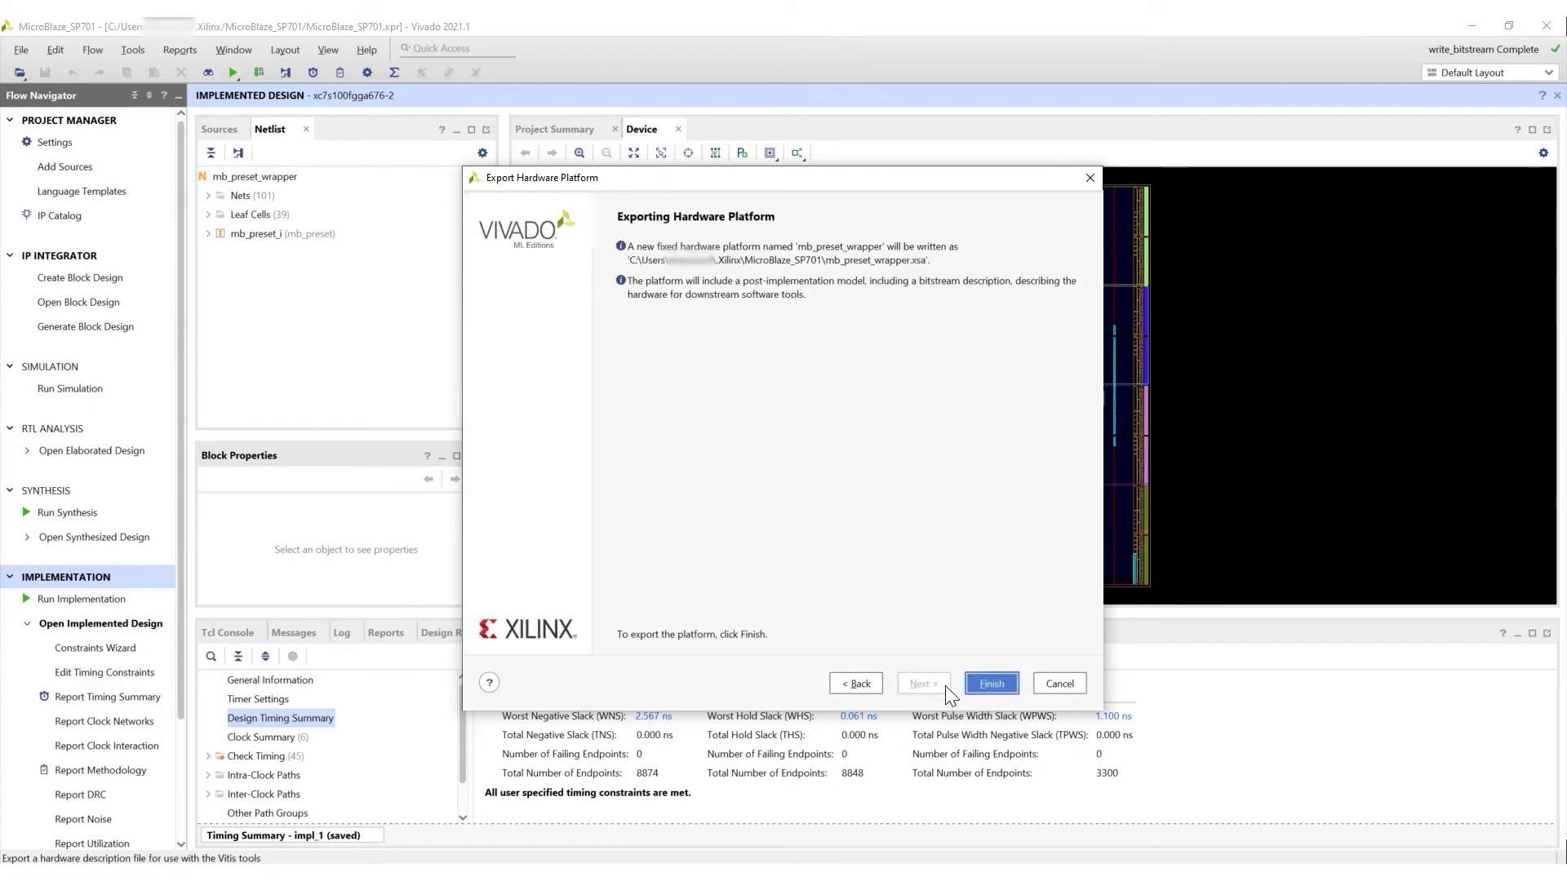
pyautogui.click(982, 683)
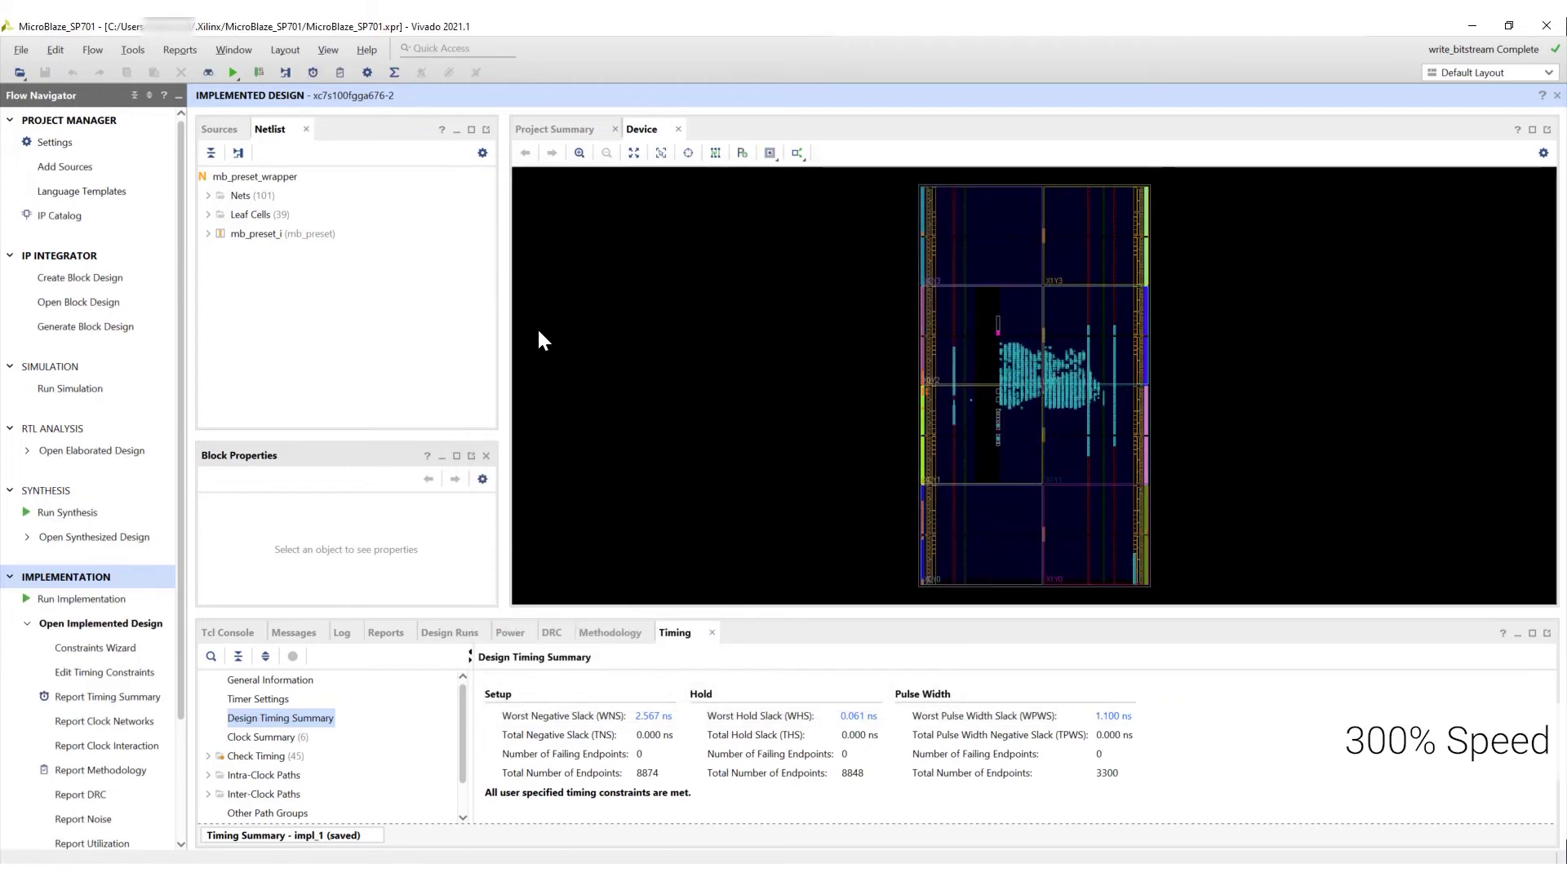
# - Launch the Vitis IDE with the MicroBlaze_SP701 folder as its workspace
pyautogui.click(144, 49)
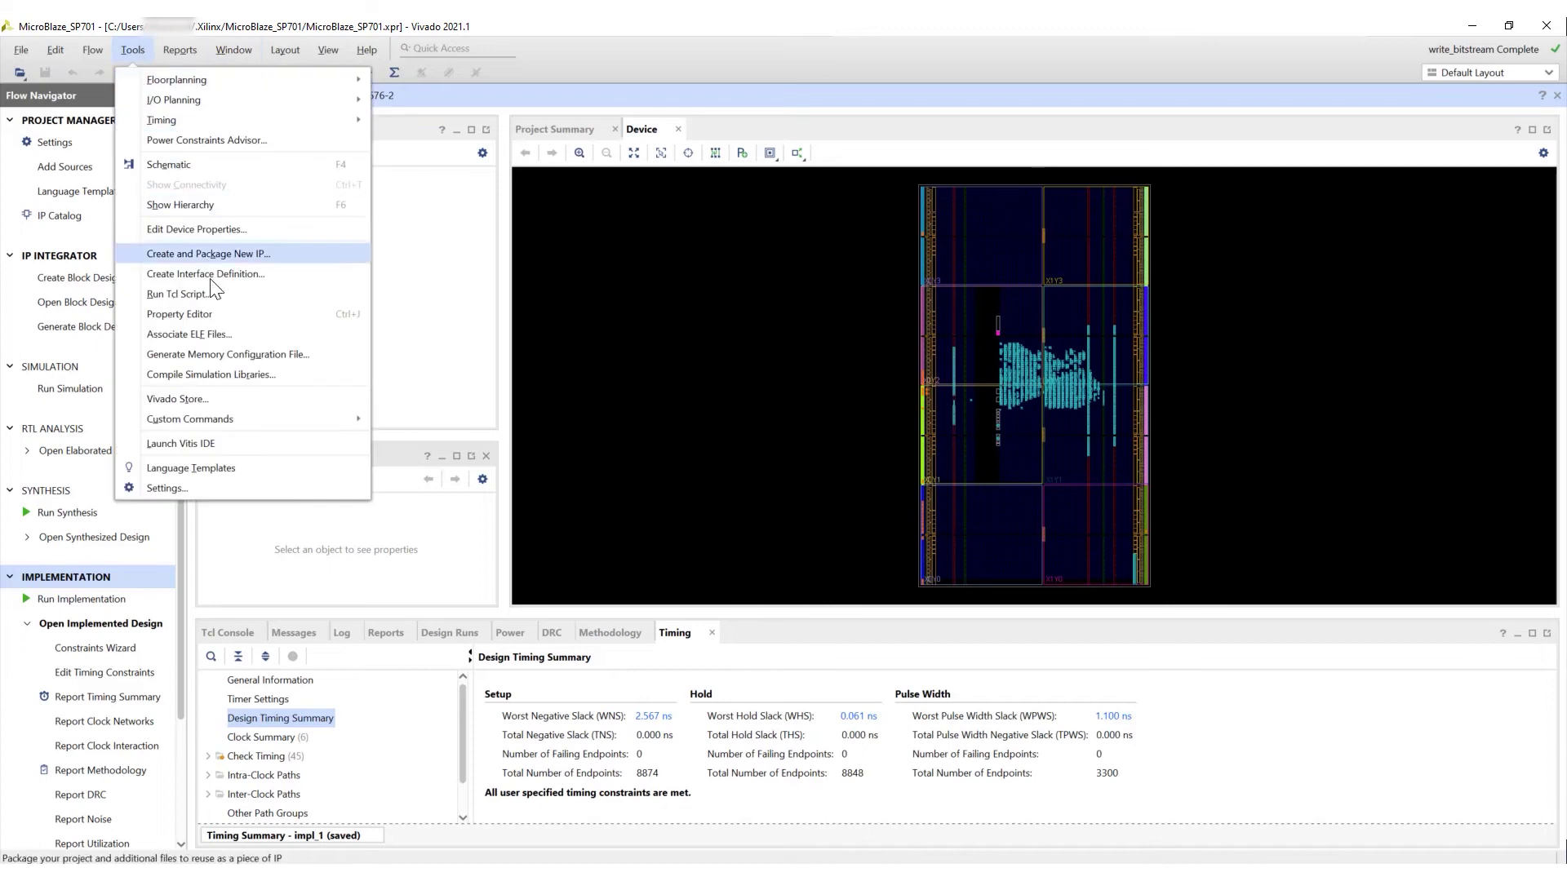
pyautogui.click(225, 443)
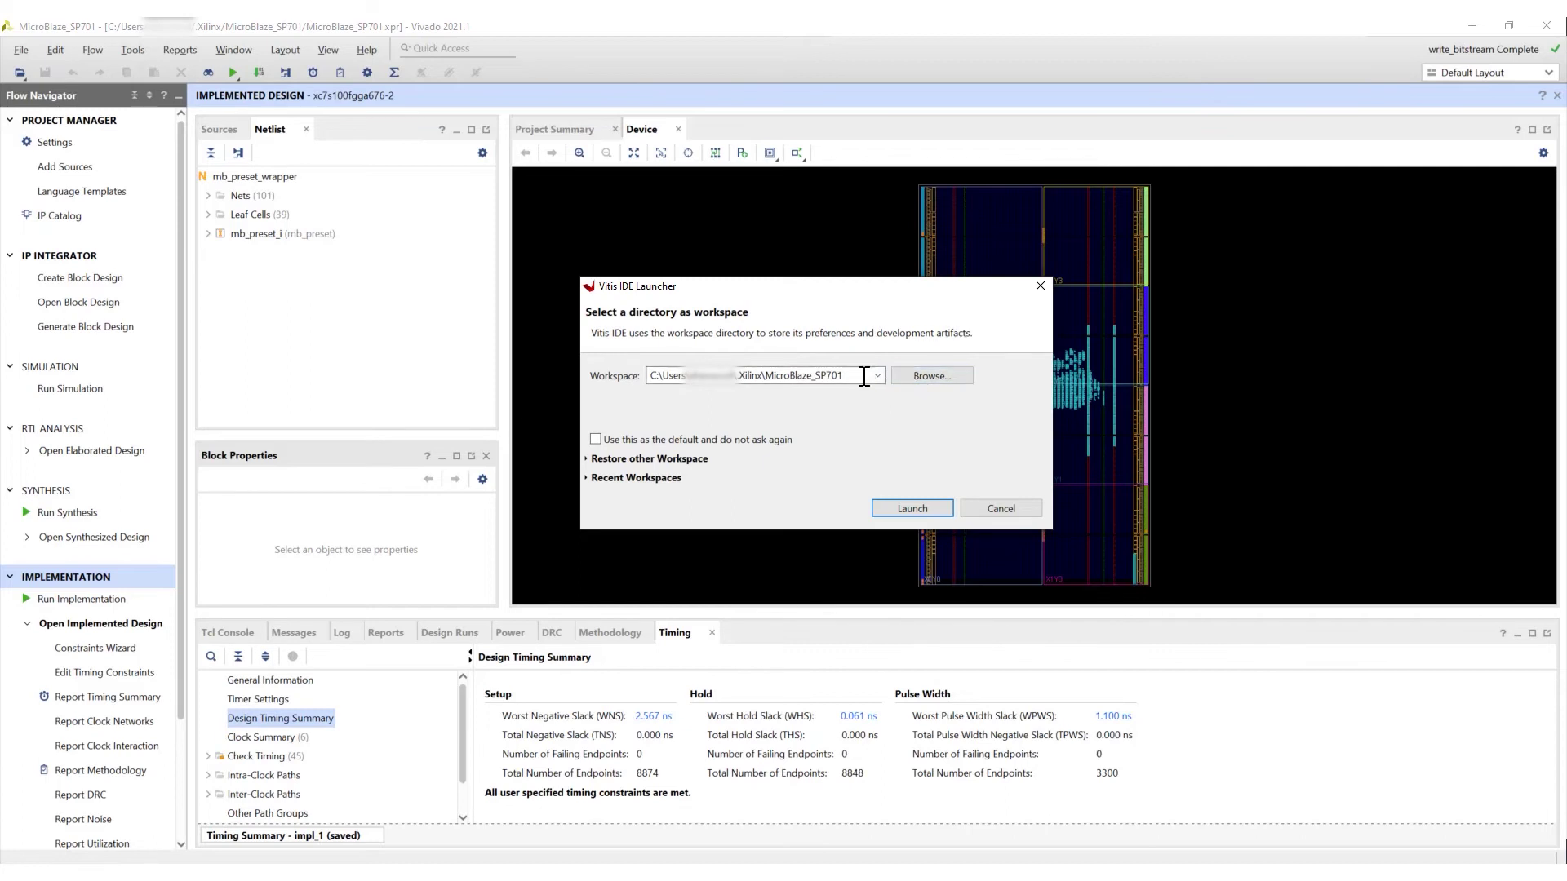
pyautogui.click(933, 511)
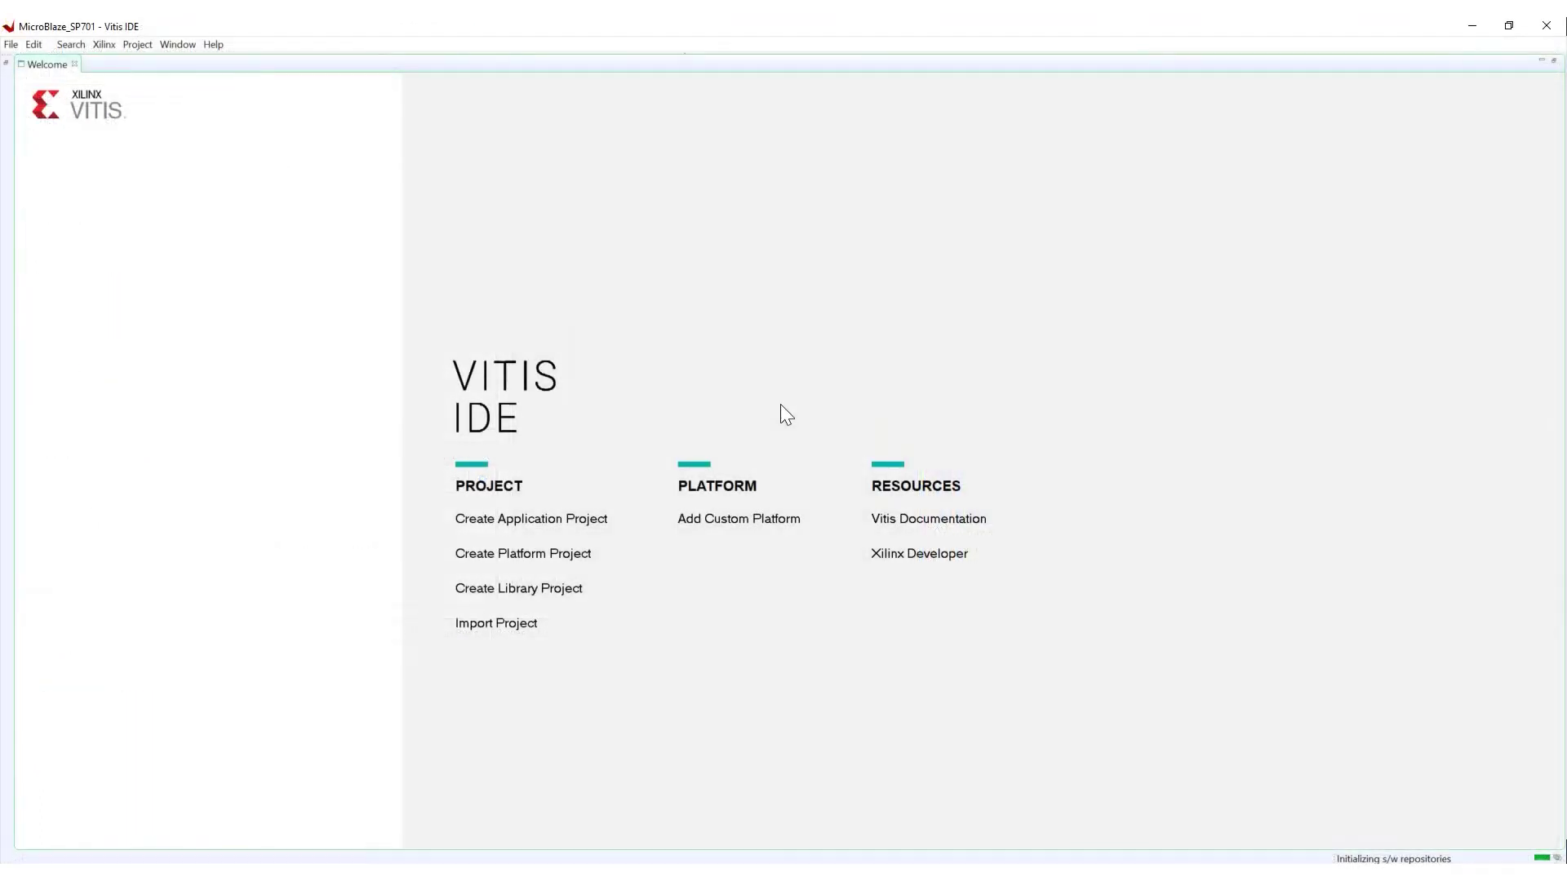
# - Start a new application project on a new platform created from mb_preset_wrapper.xsa in the .Xilinx folder
pyautogui.click(575, 524)
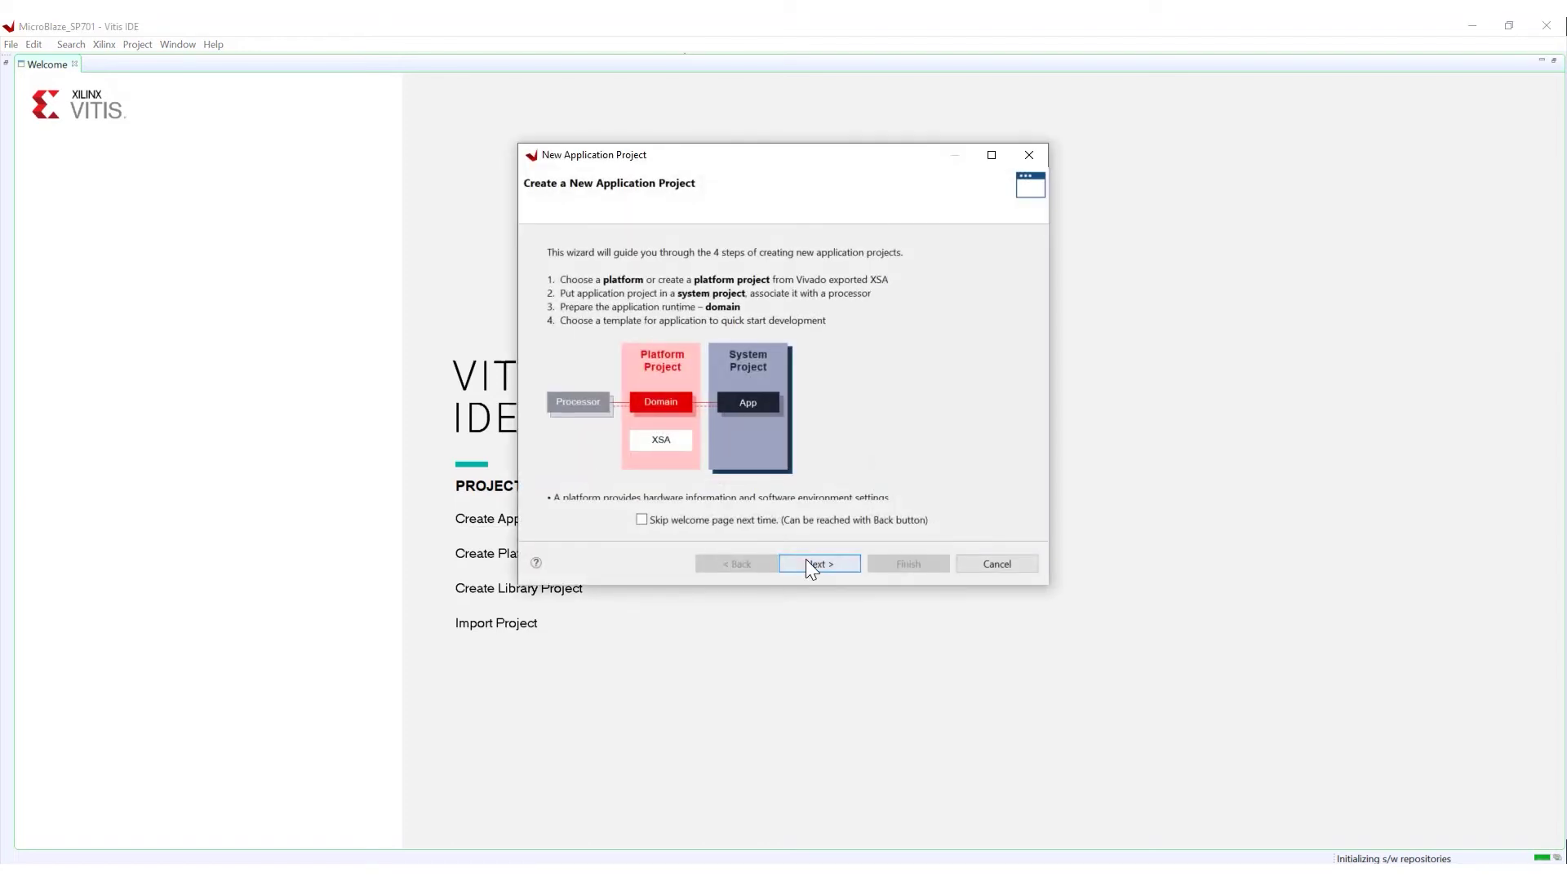
pyautogui.click(806, 561)
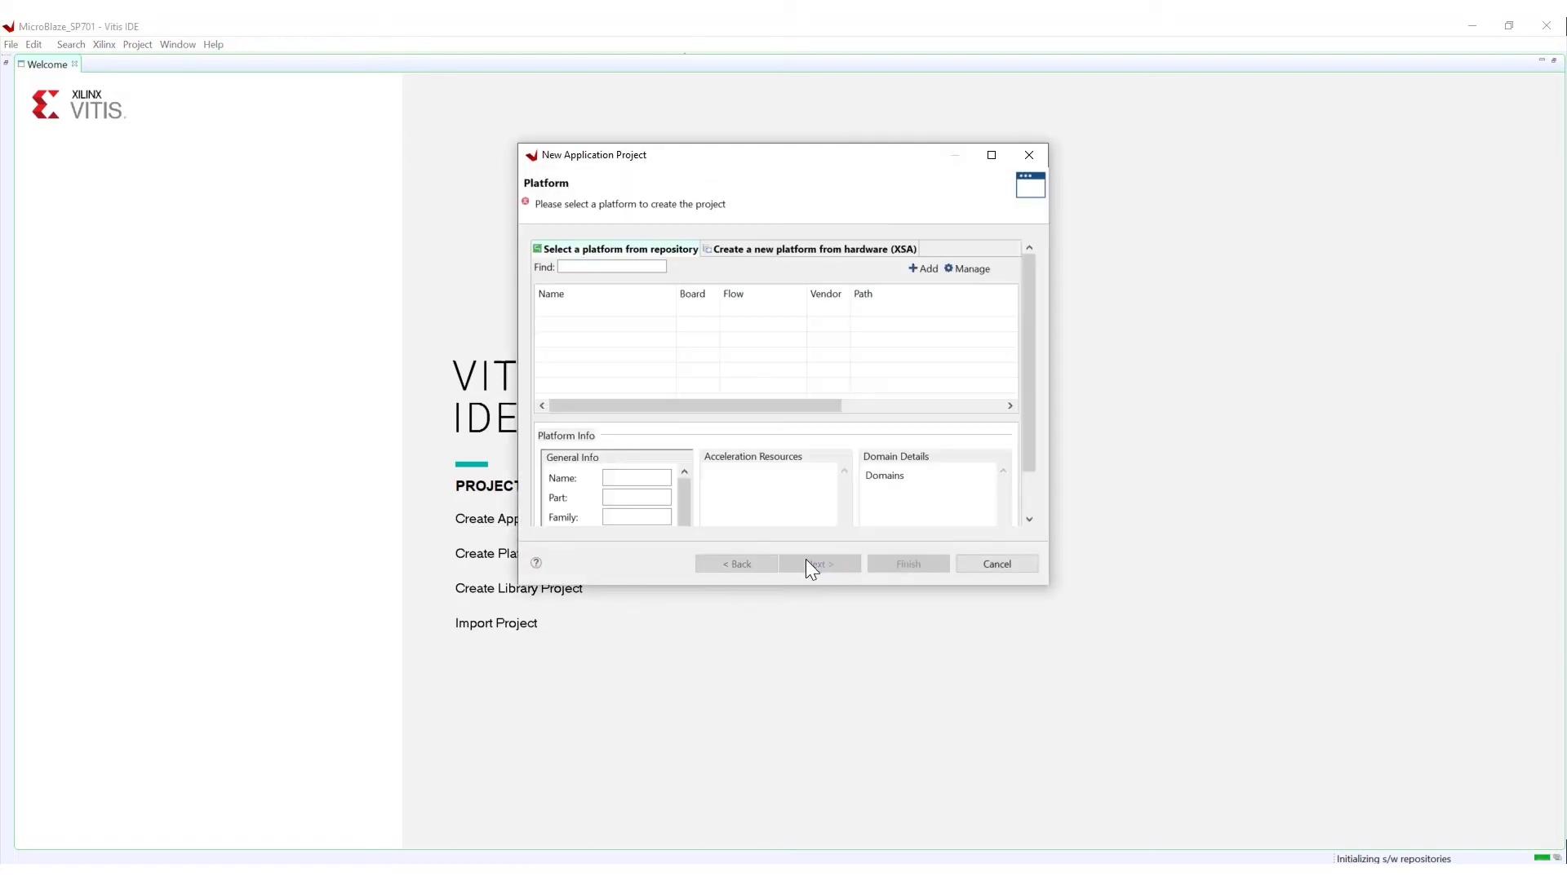
pyautogui.click(740, 252)
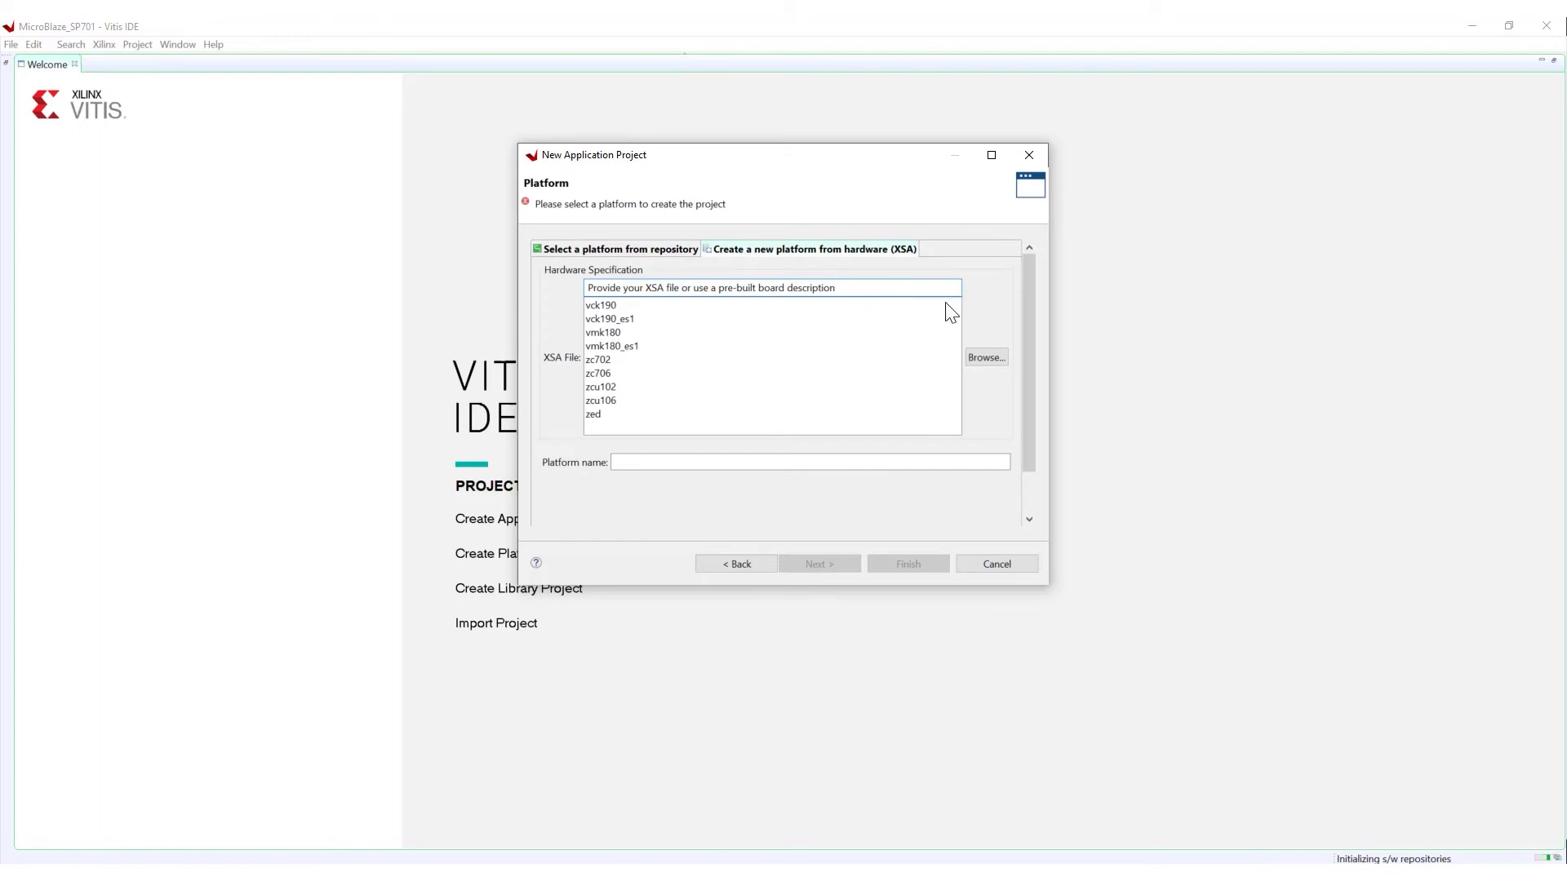
pyautogui.click(992, 358)
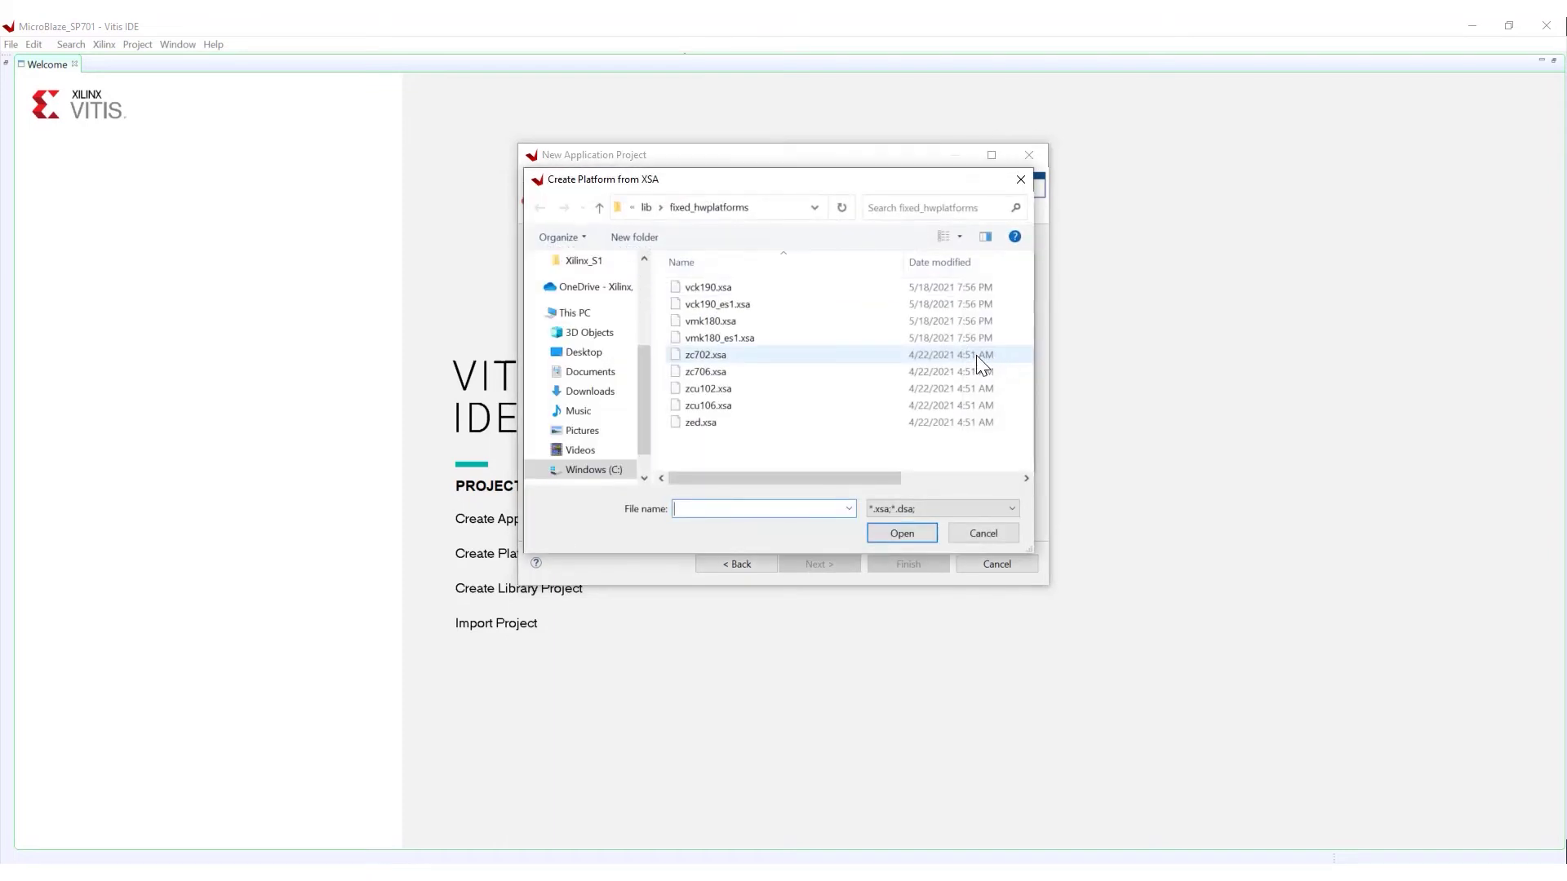
pyautogui.moveTo(645, 394); pyautogui.dragTo(632, 350)
pyautogui.click(584, 321)
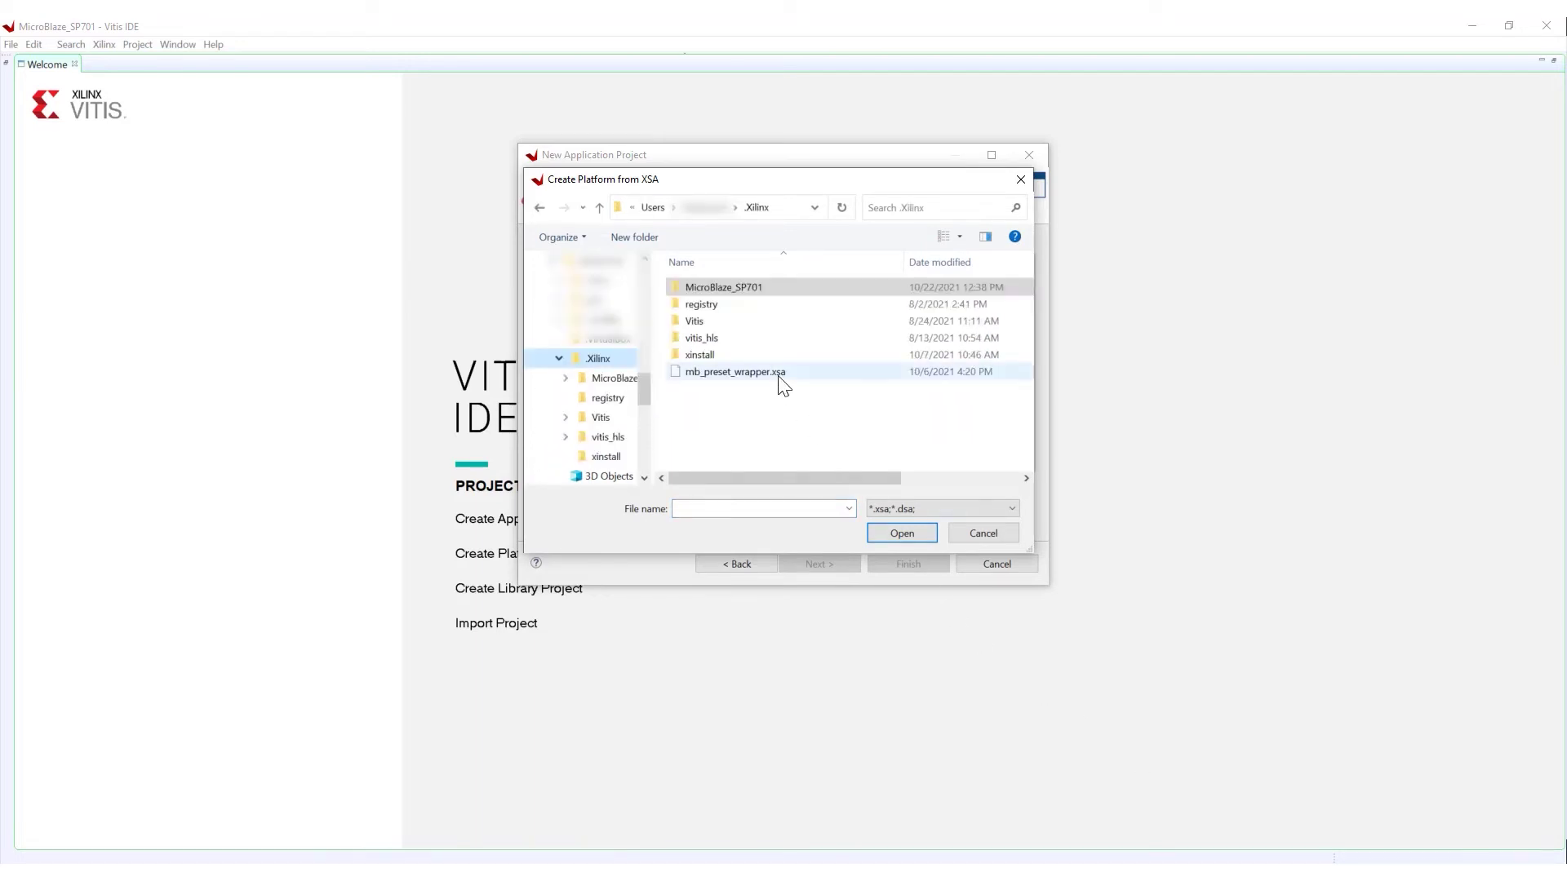
pyautogui.click(779, 377)
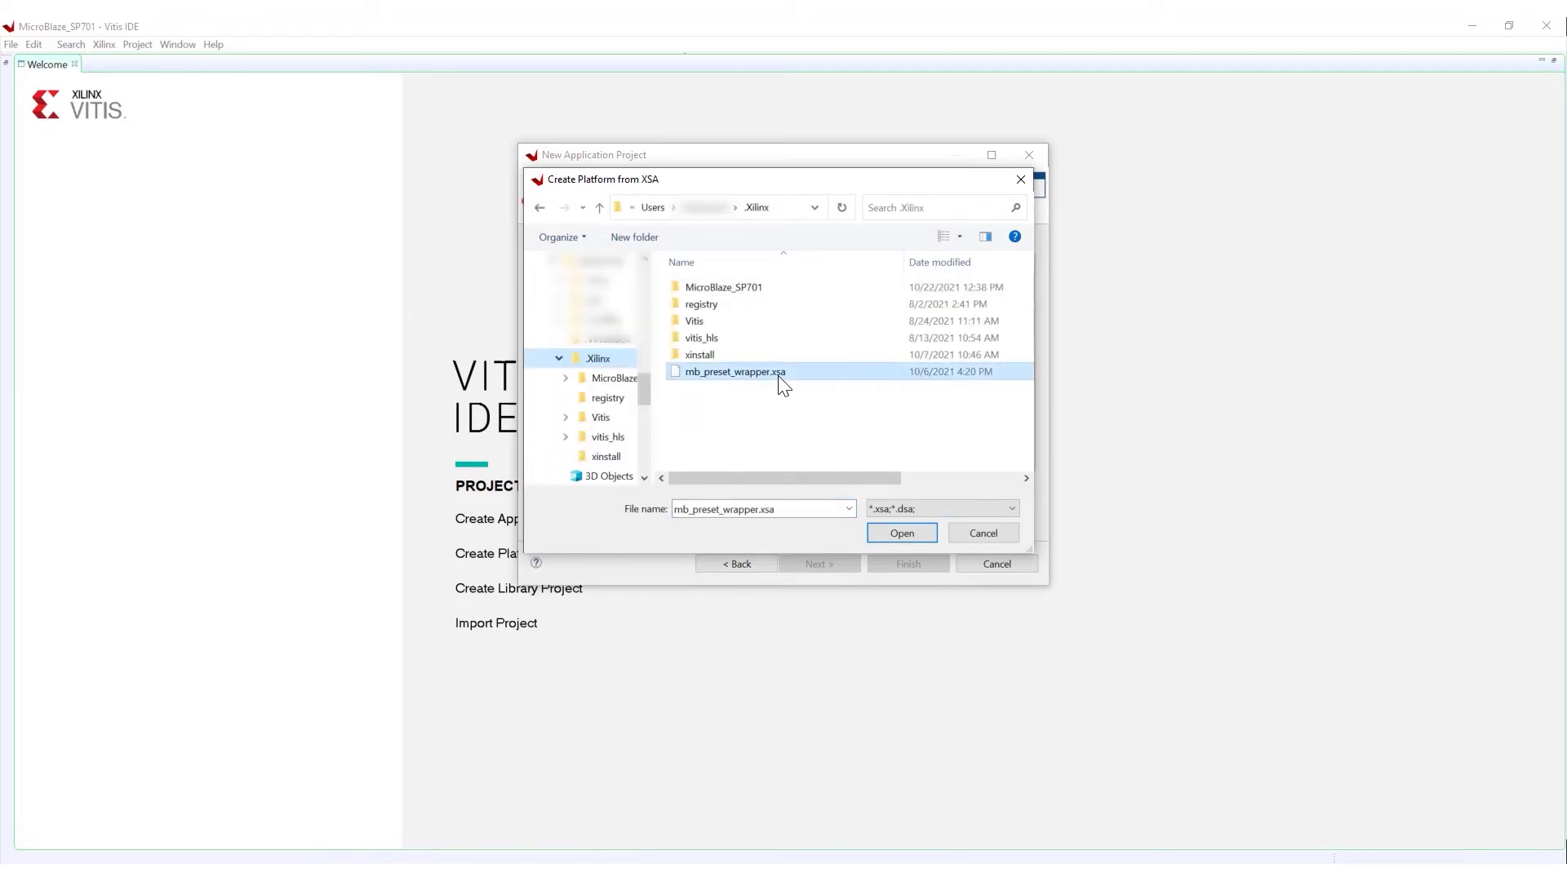
pyautogui.click(902, 533)
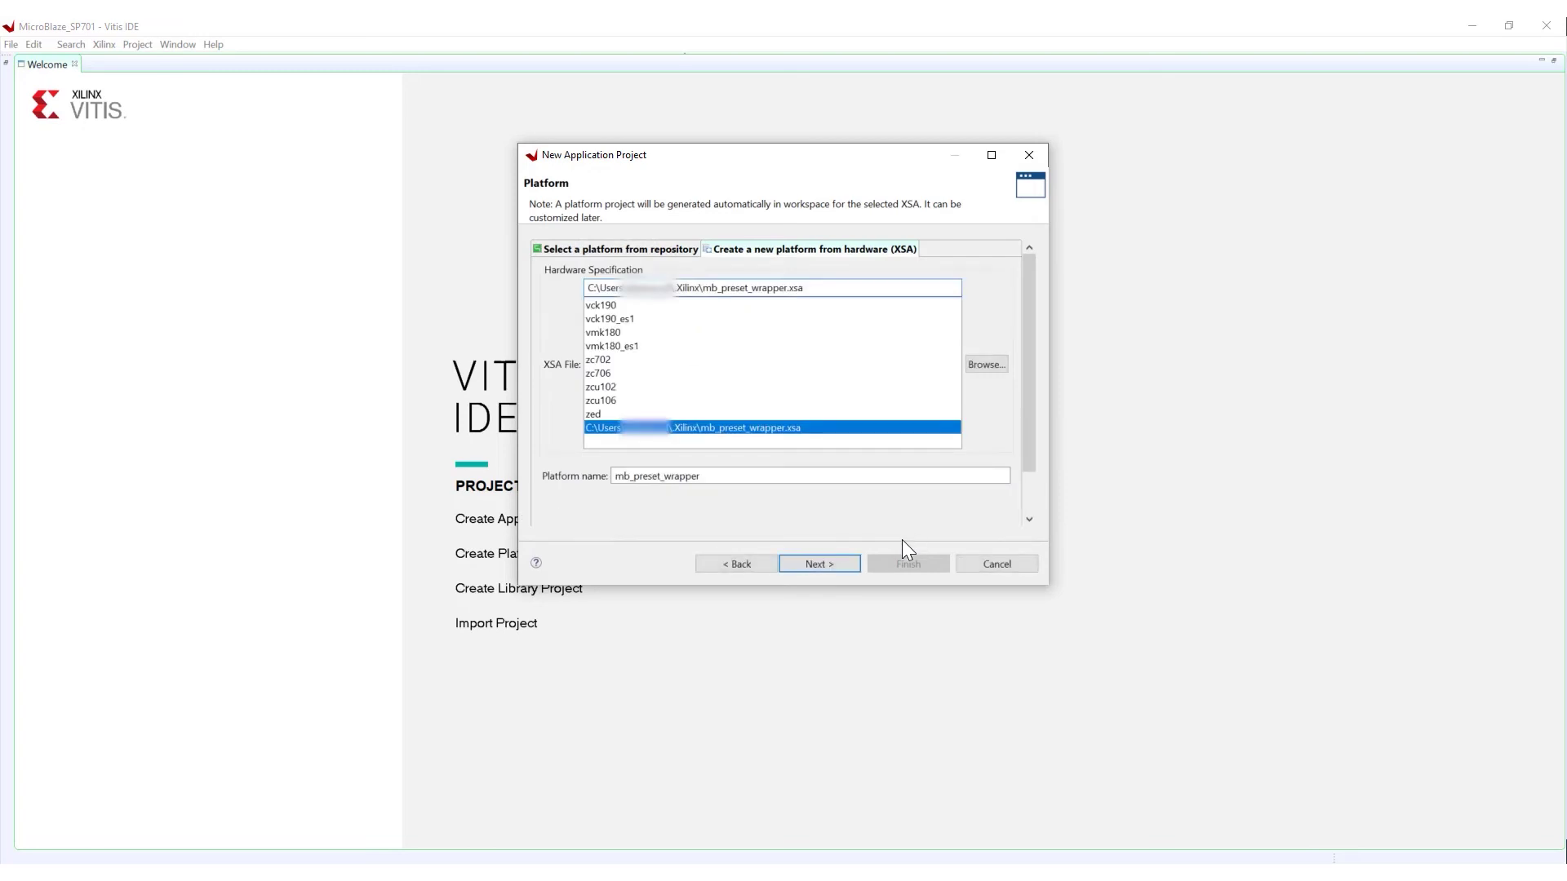
pyautogui.click(819, 566)
# - Name the application project Hello_World and its system project SP701_system
pyautogui.write('Hello')
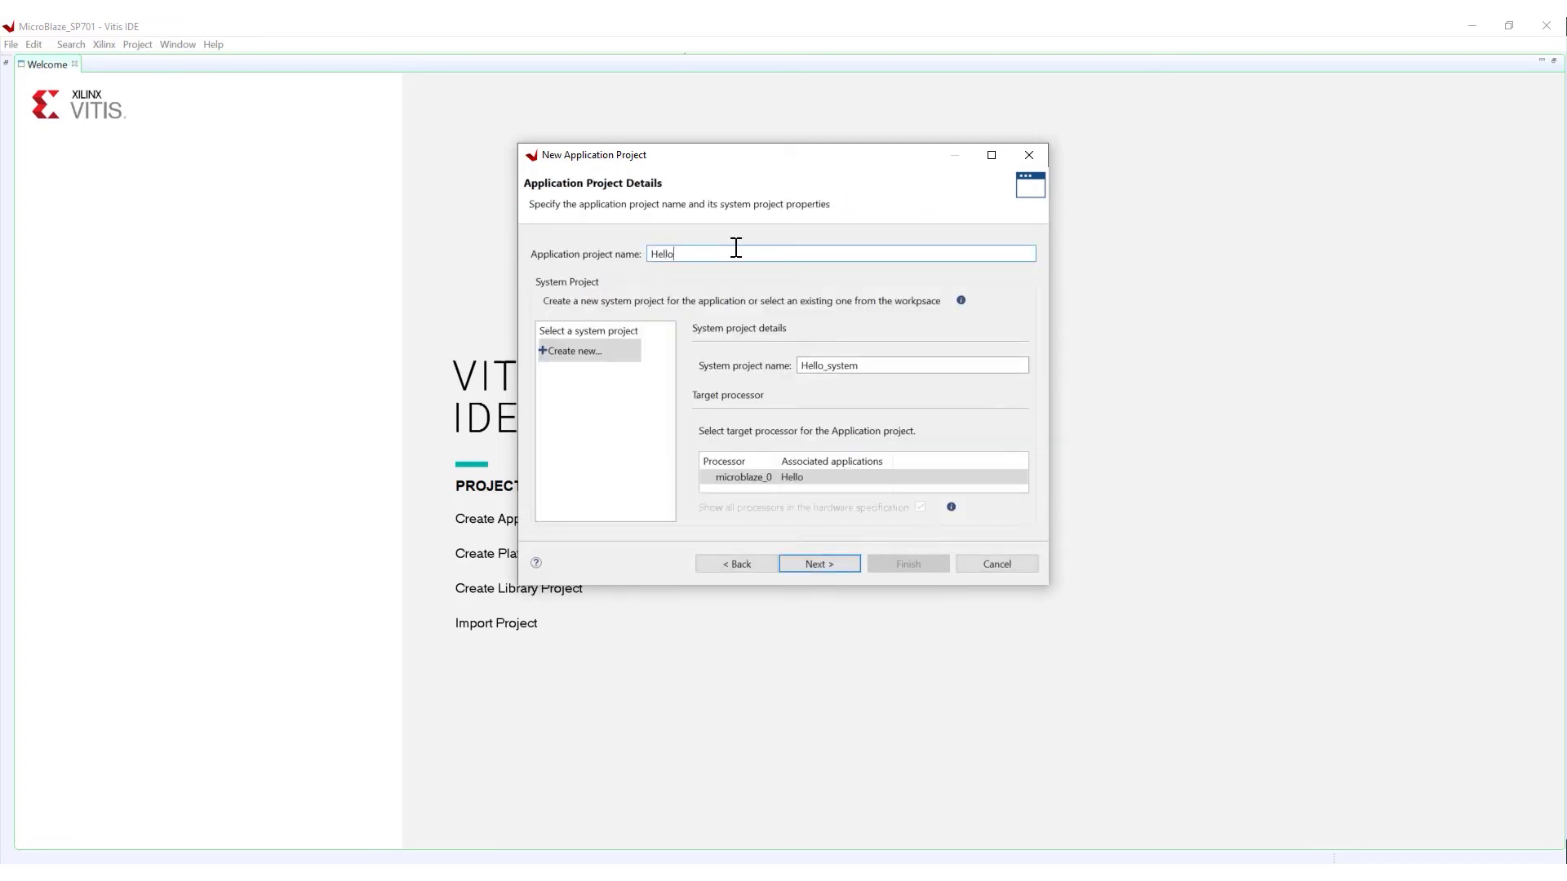
pyautogui.write('_wor')
pyautogui.press('BackSpace')
pyautogui.press('BackSpace')
pyautogui.press('BackSpace')
pyautogui.write('World')
pyautogui.moveTo(853, 364); pyautogui.dragTo(794, 366)
pyautogui.write('SP')
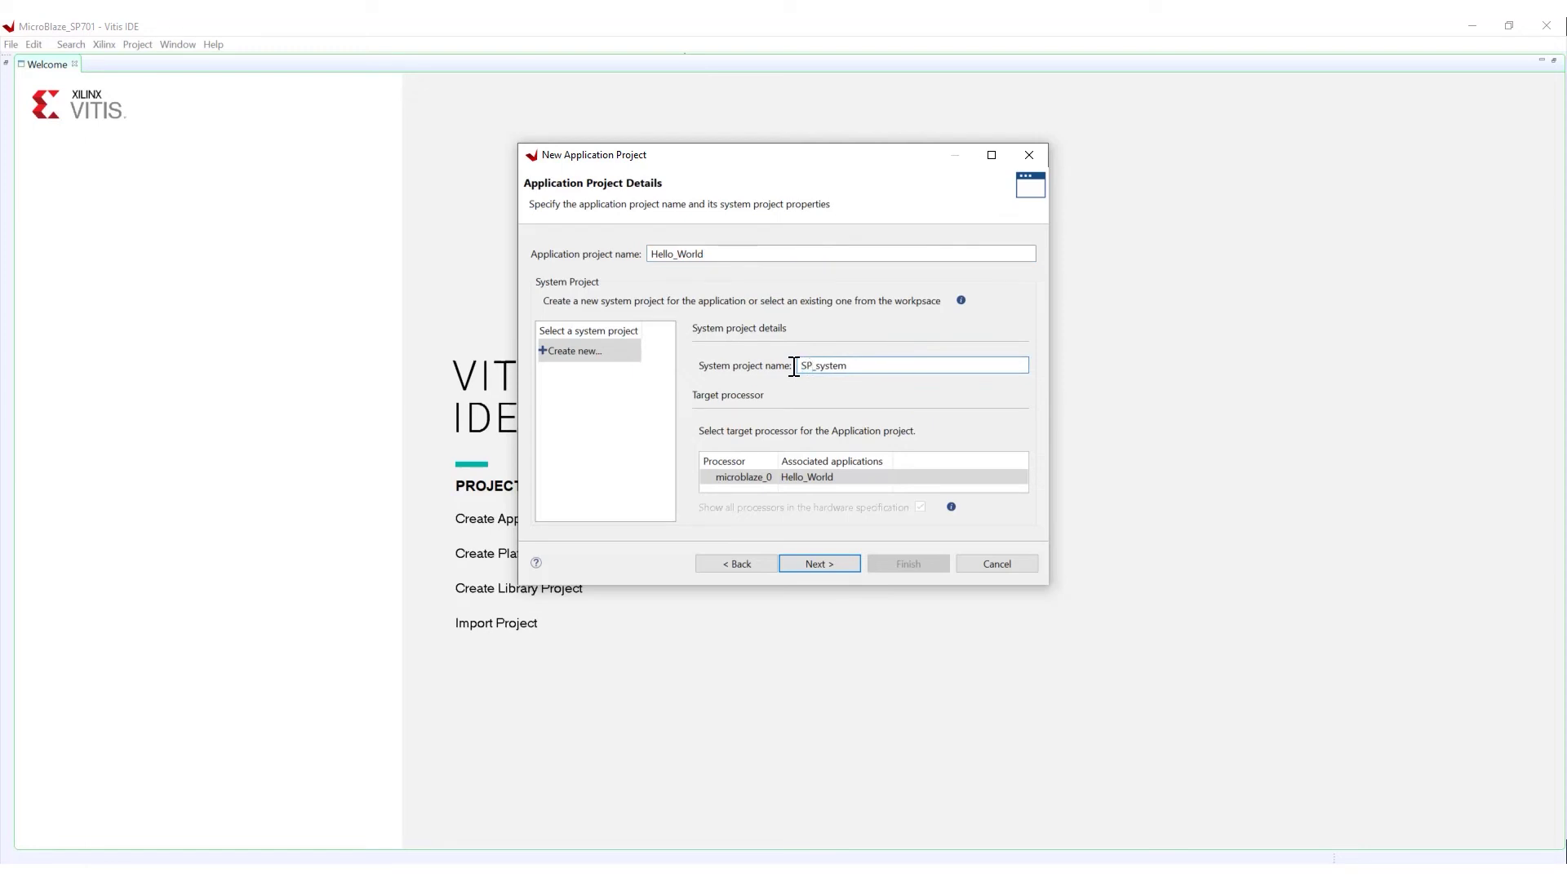
pyautogui.write('701')
pyautogui.click(844, 564)
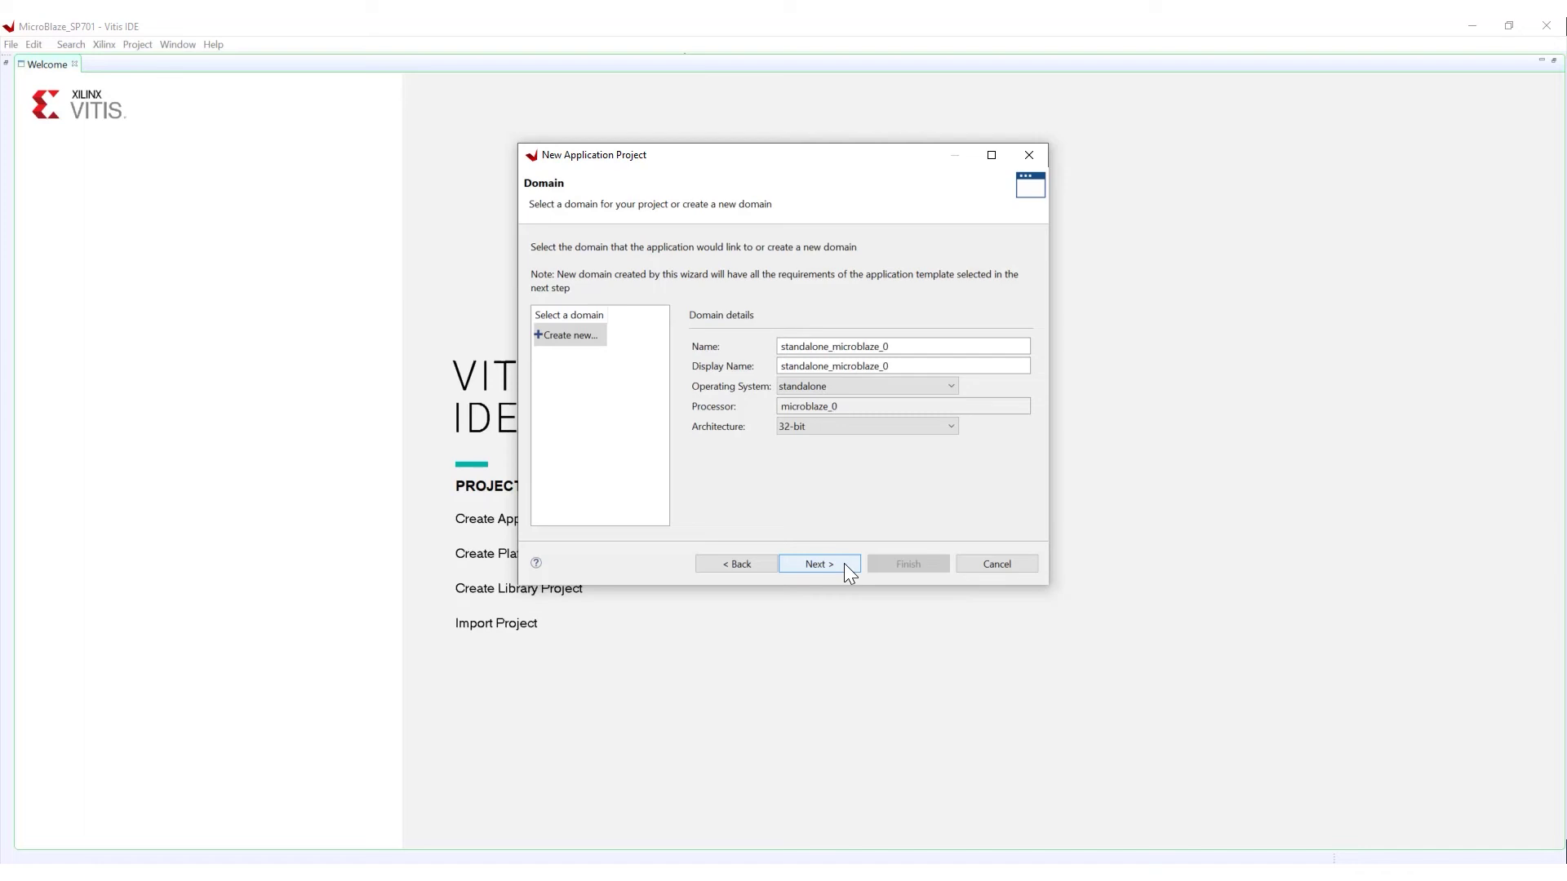
# - Accept the standalone_microblaze_0 domain and create the project from the Hello World template
pyautogui.click(844, 563)
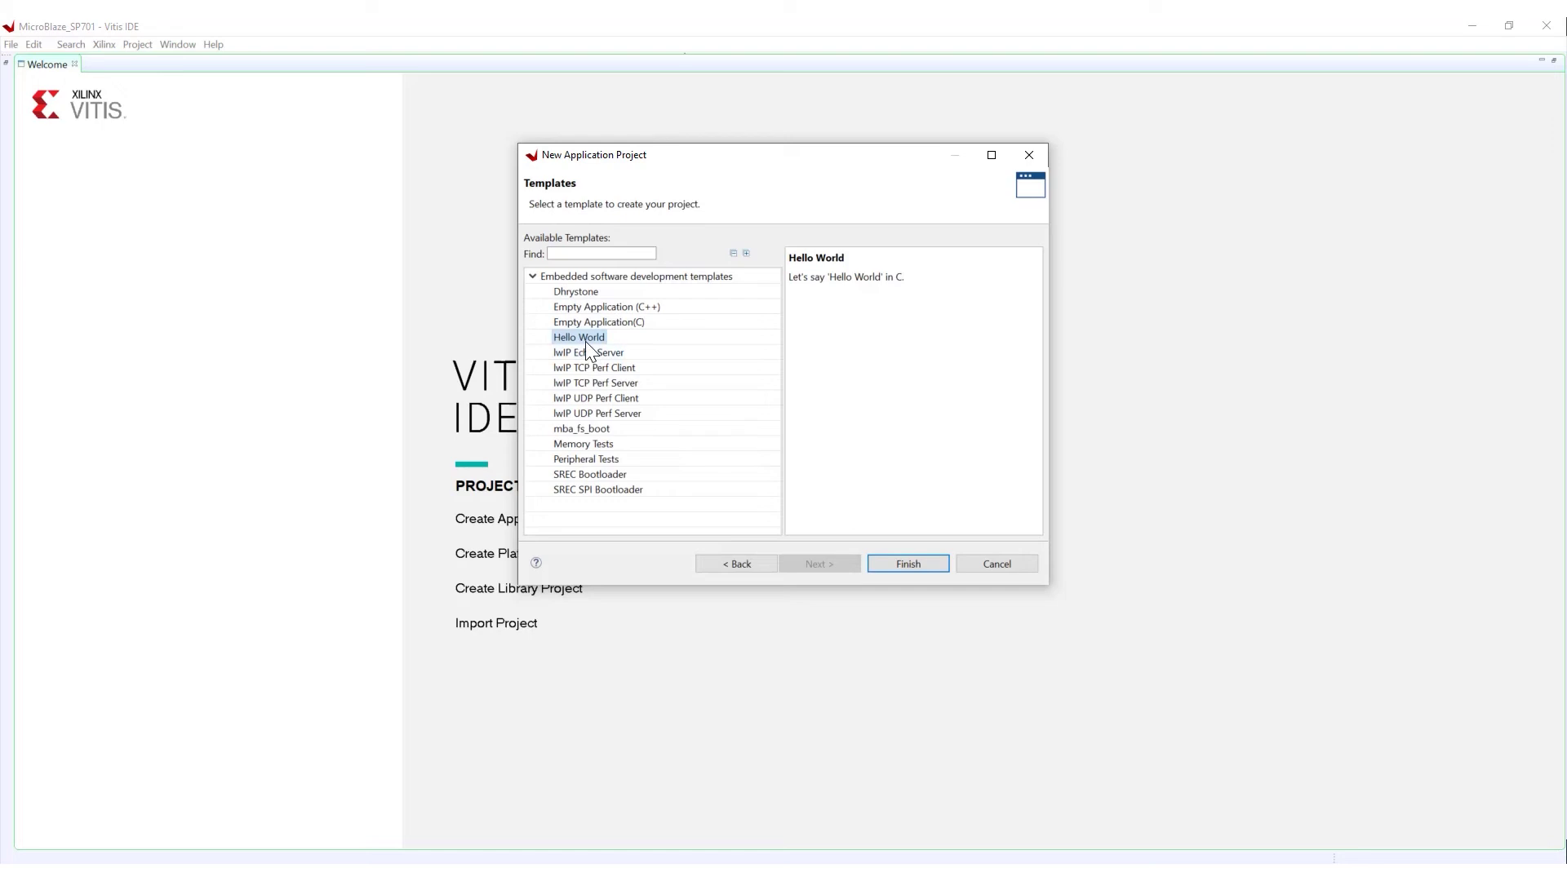
pyautogui.click(892, 564)
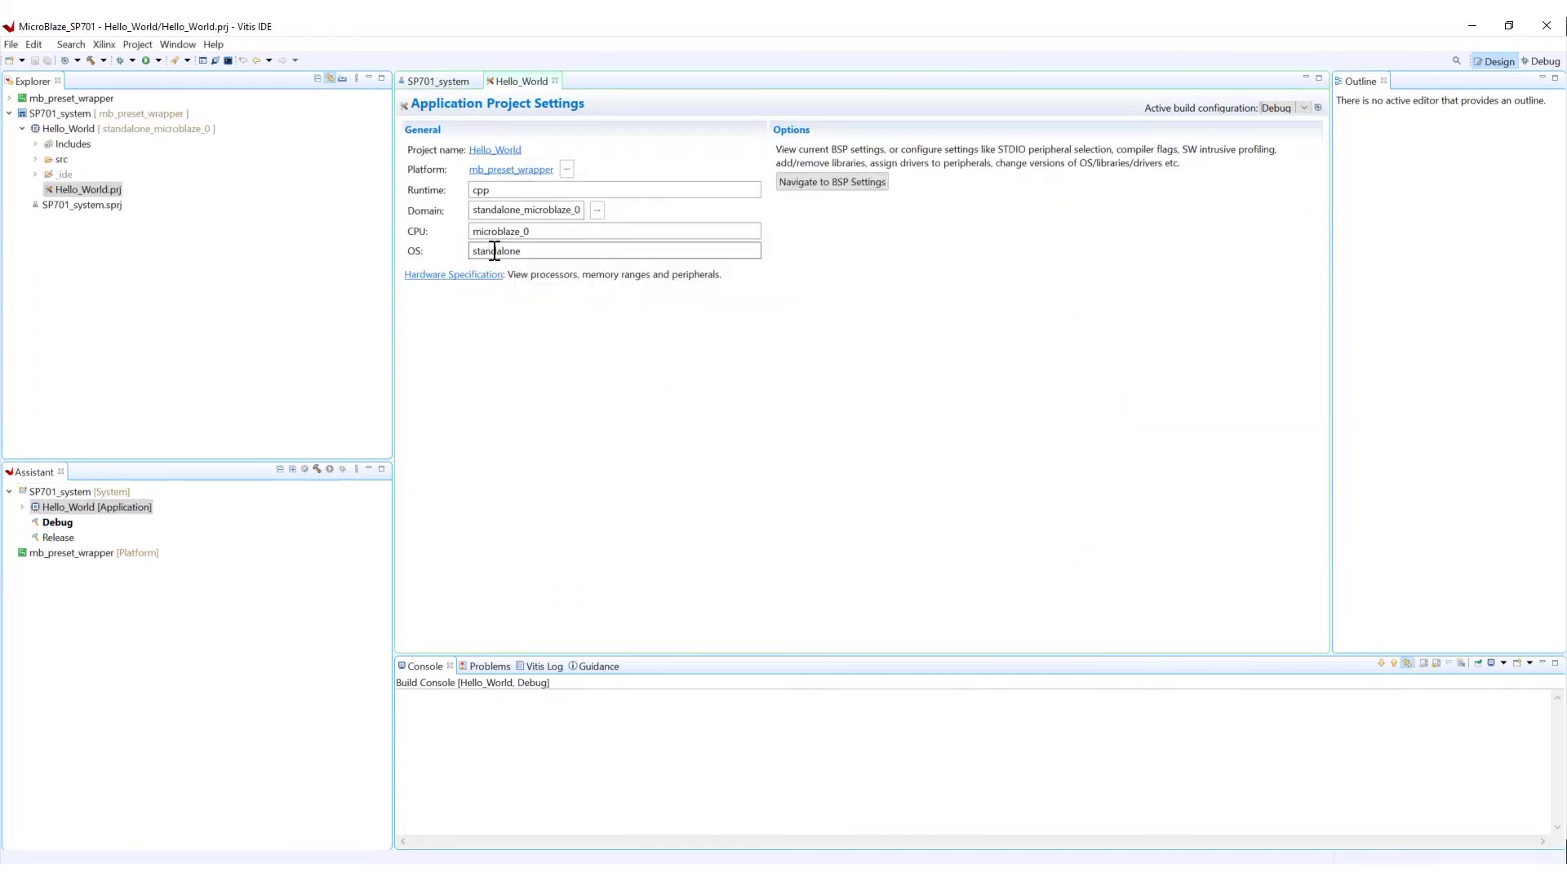
# - Build the Hello_World application and open helloworld.c from its src folder
pyautogui.click(65, 128)
pyautogui.click(95, 62)
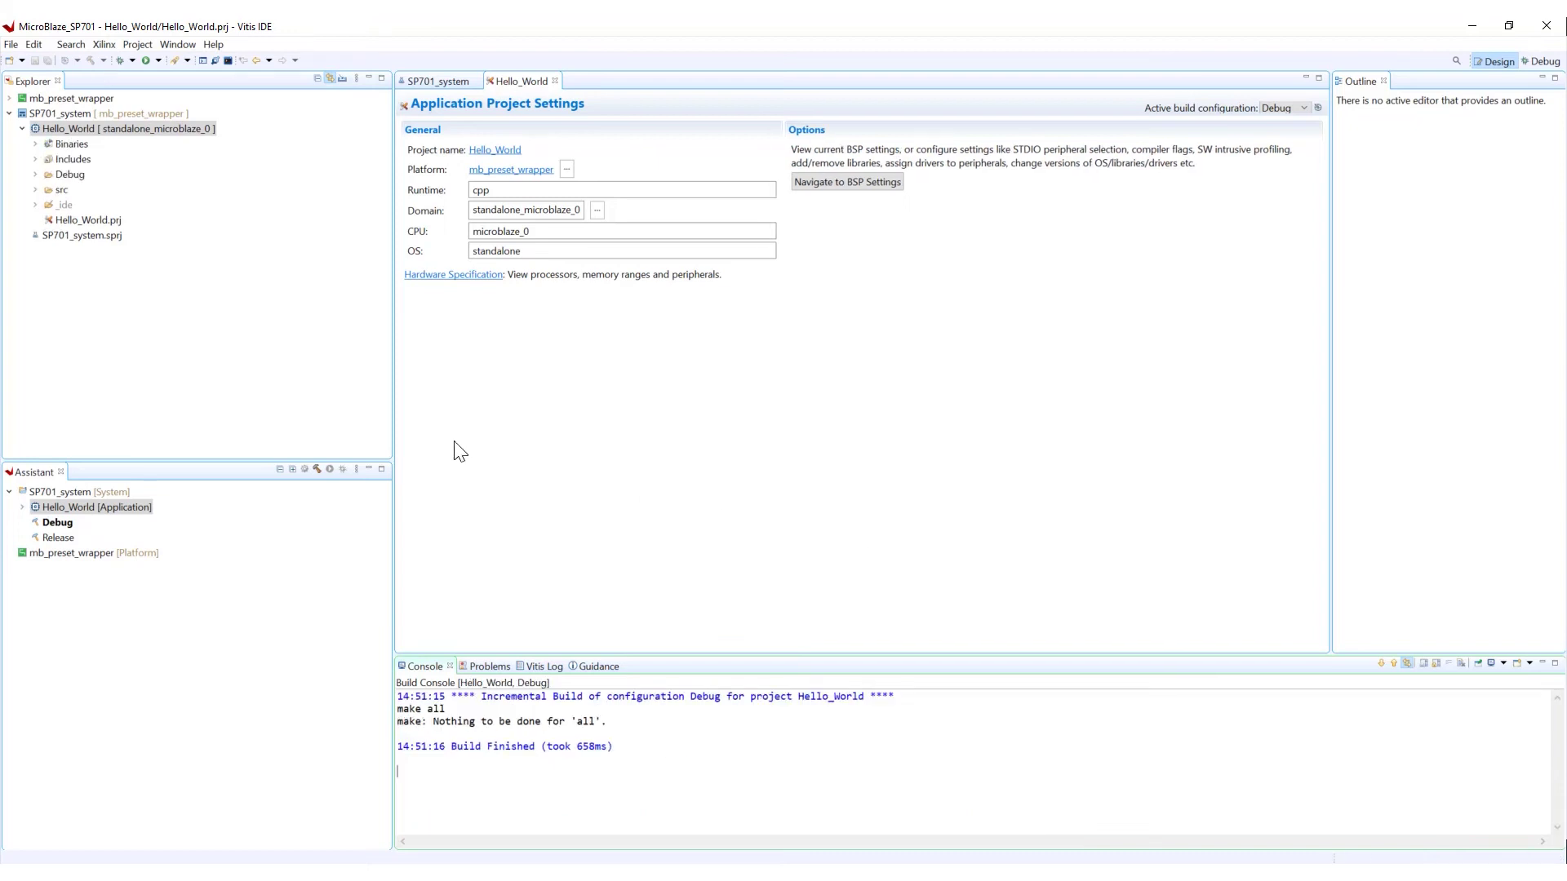
pyautogui.click(36, 190)
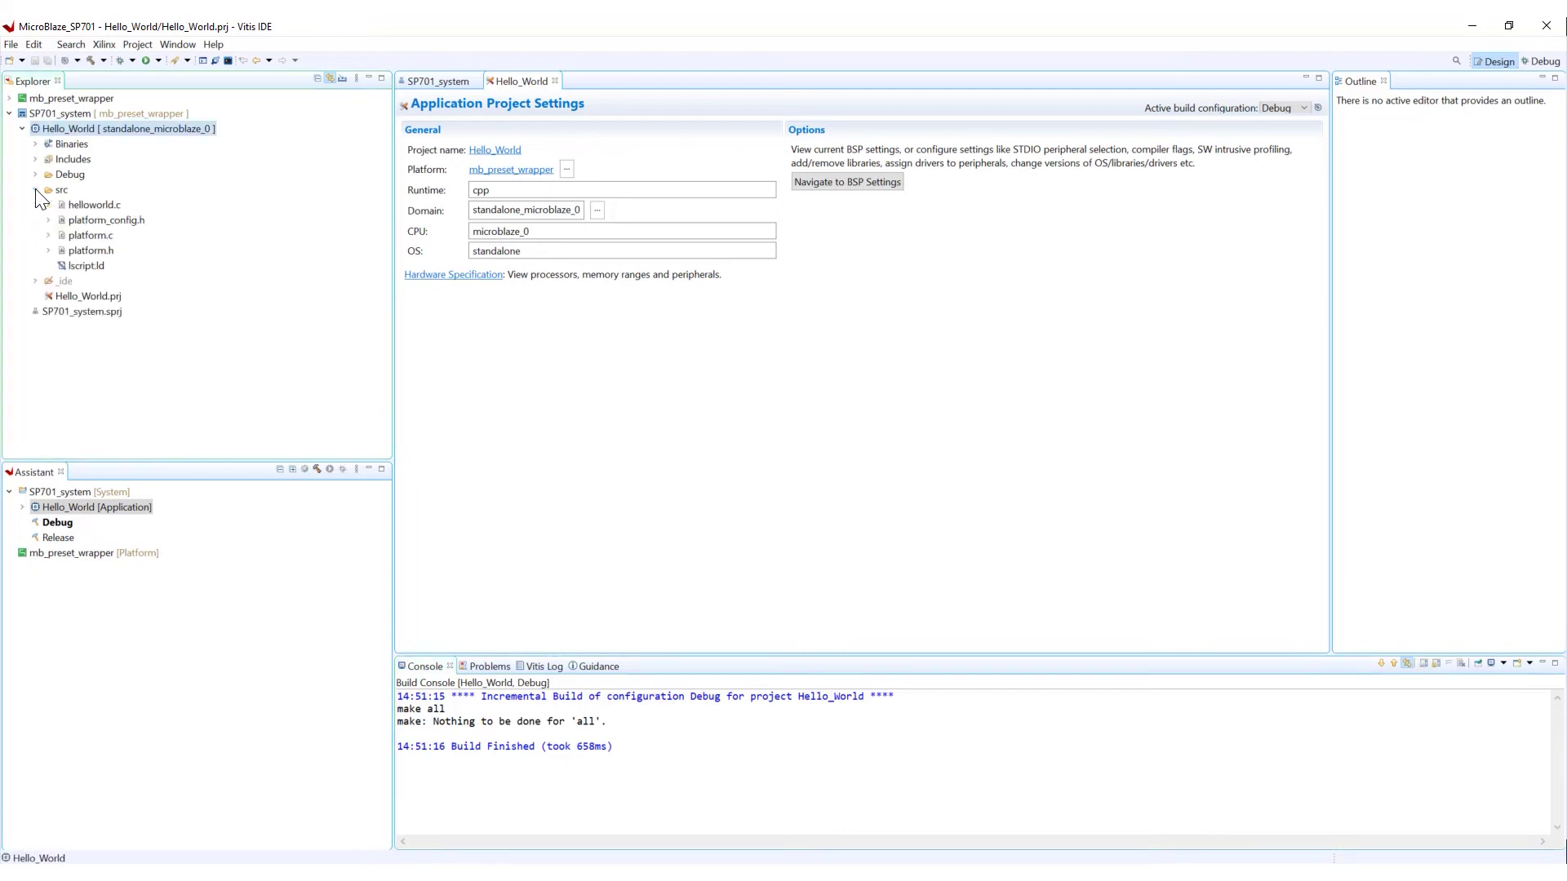
pyautogui.doubleClick(84, 207)
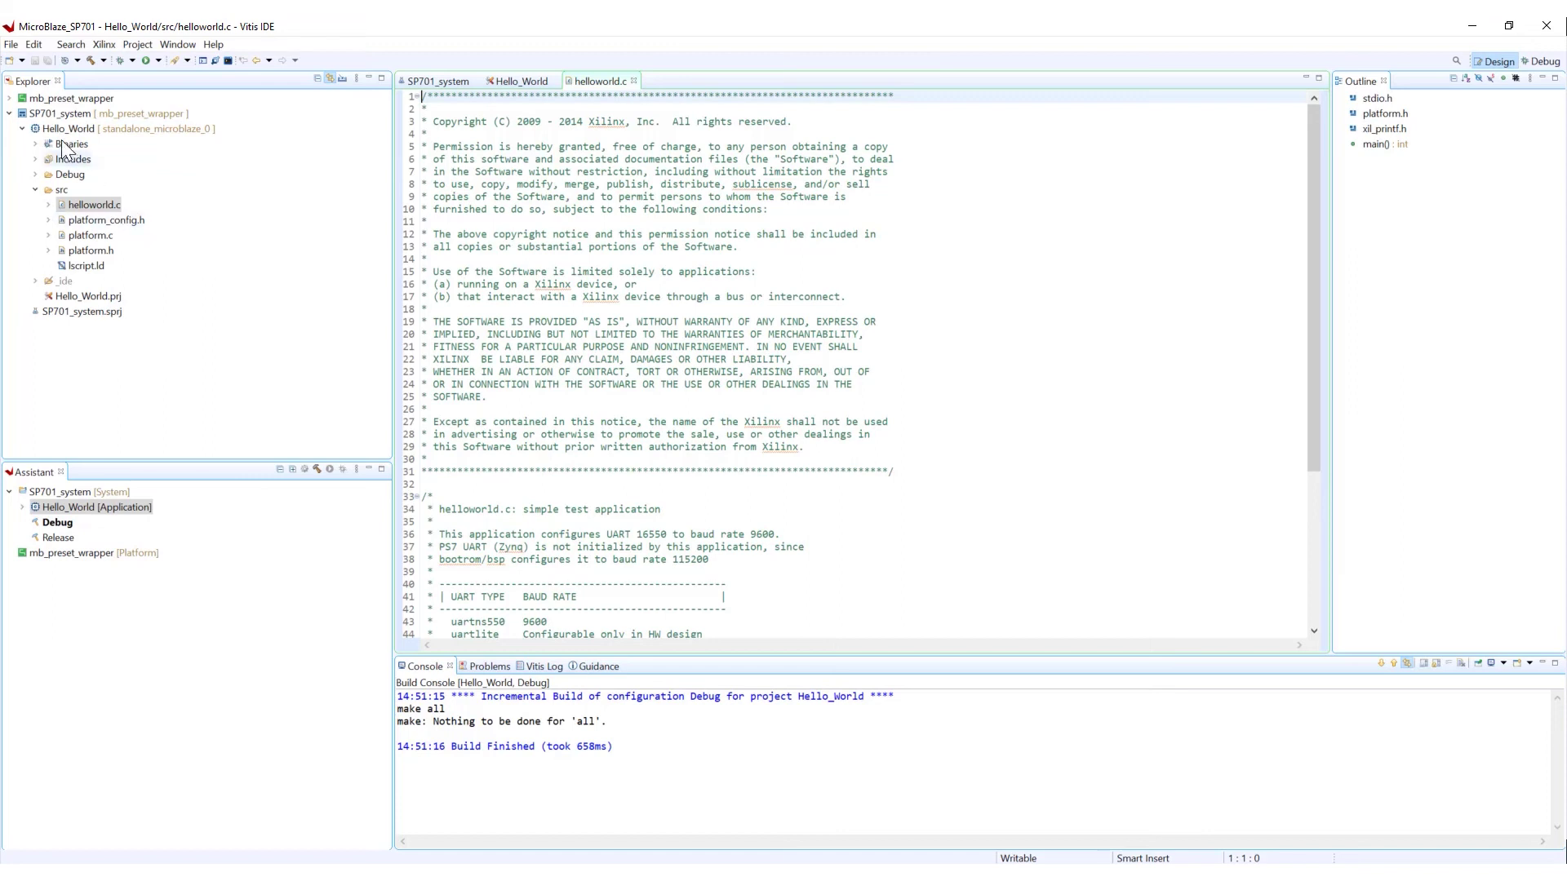
# - Program the device over the local connection with the mb_preset_wrapper.bit bitstream and bootloop for microblaze_0
pyautogui.click(104, 44)
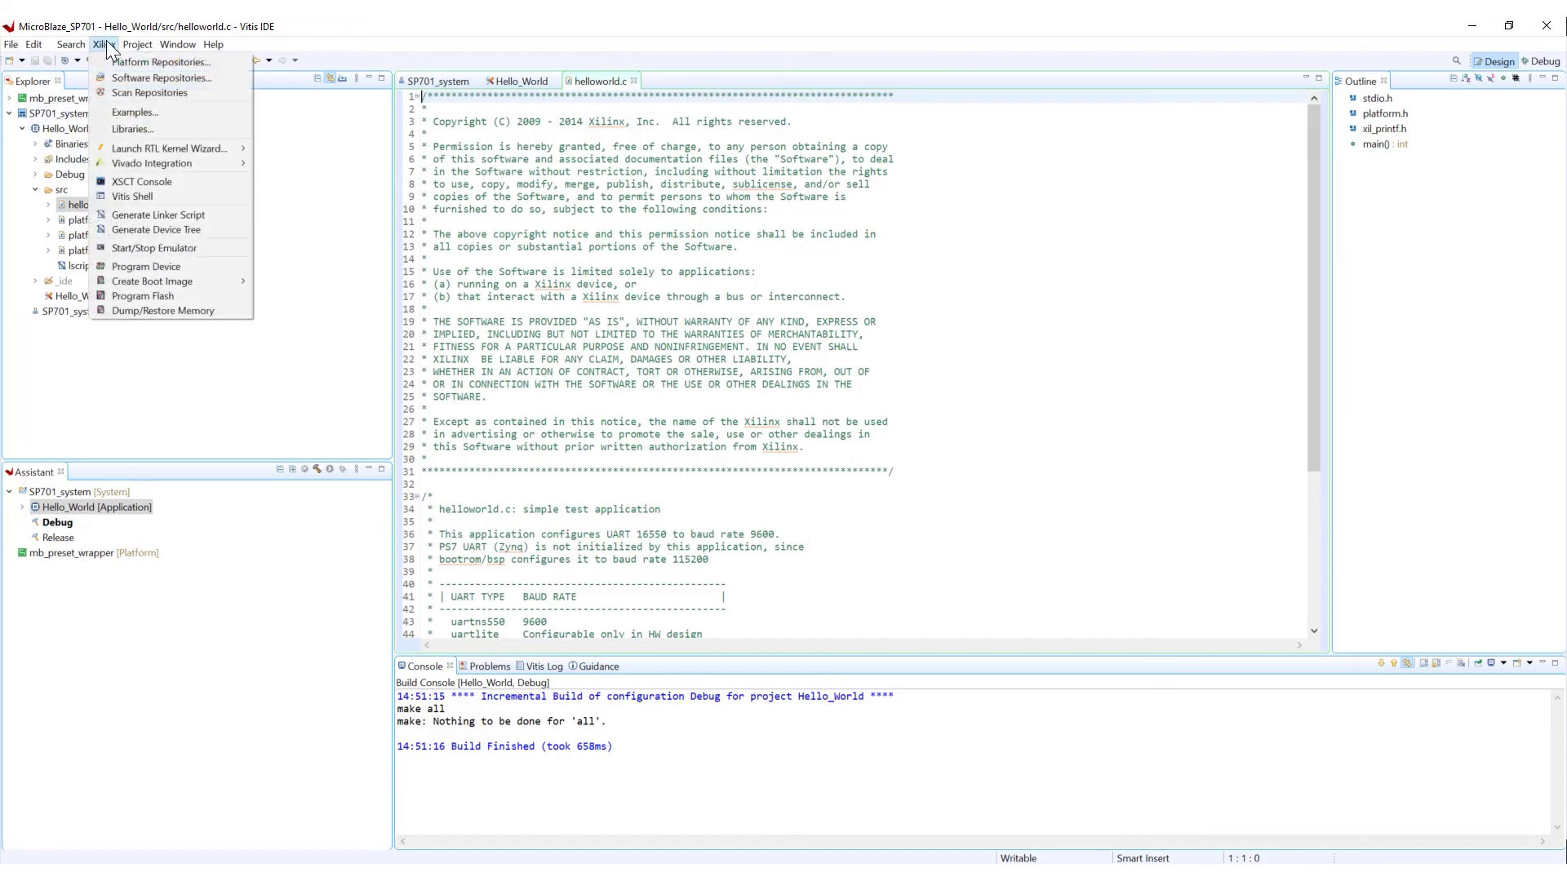
pyautogui.click(190, 266)
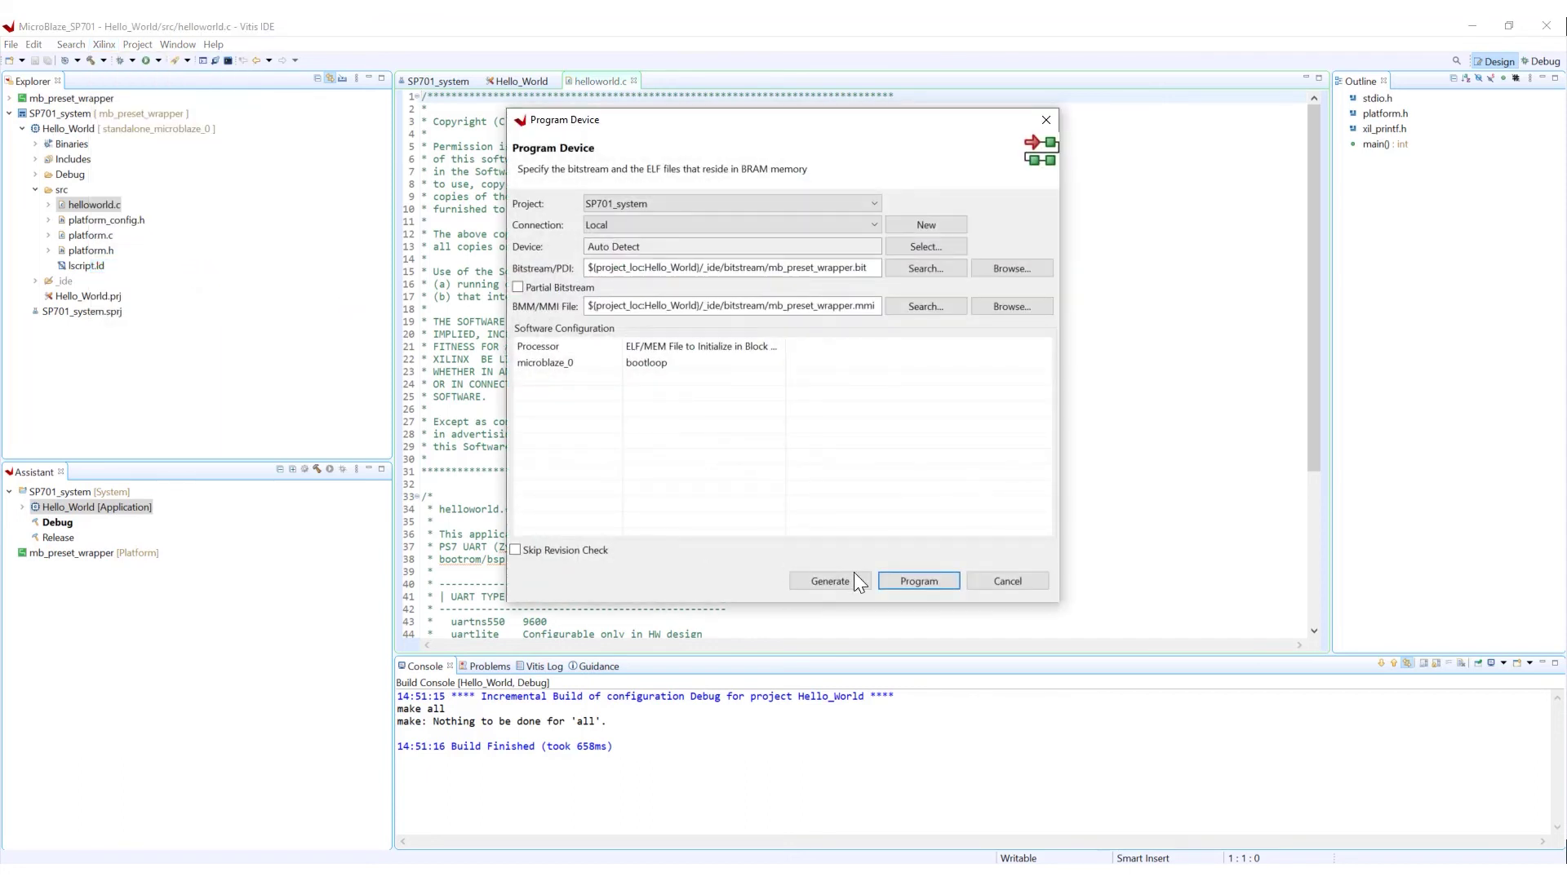
pyautogui.click(918, 582)
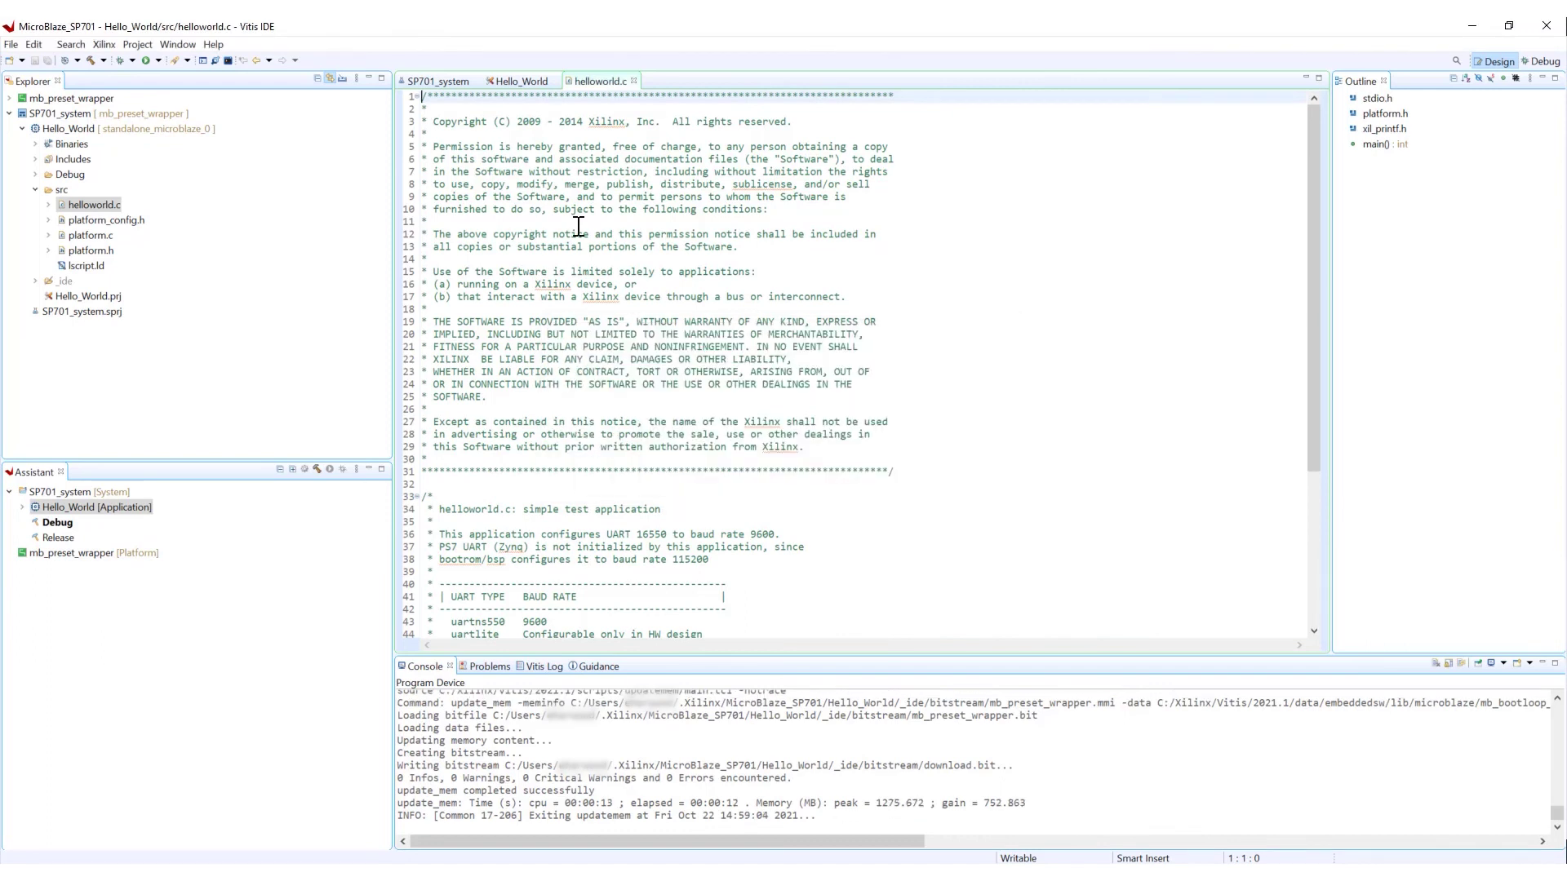
# - Add the Terminal view to the workspace
pyautogui.click(180, 46)
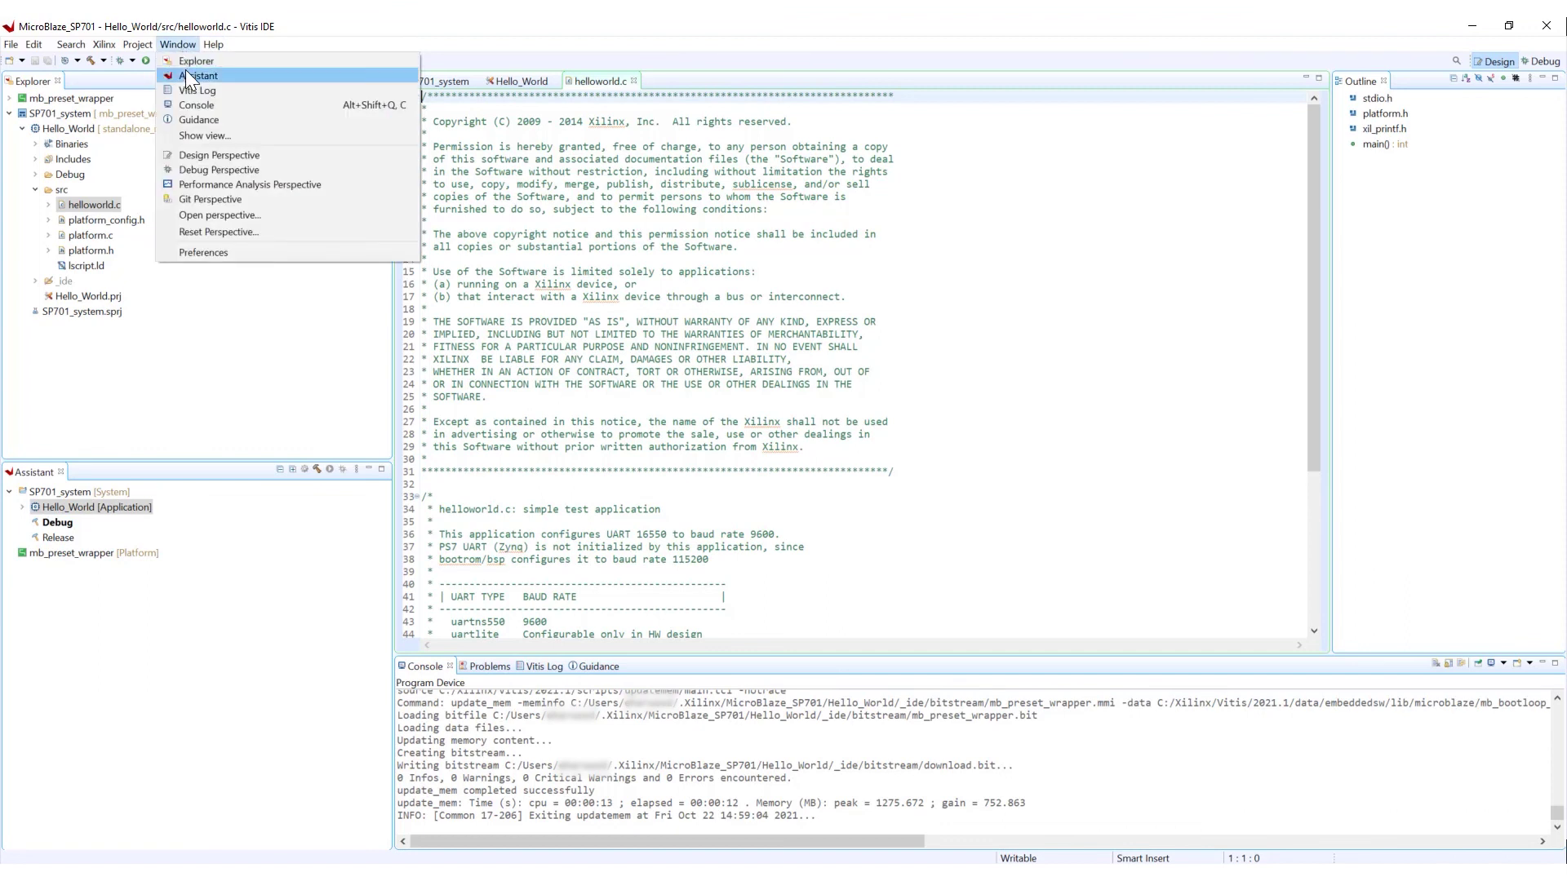
pyautogui.click(219, 134)
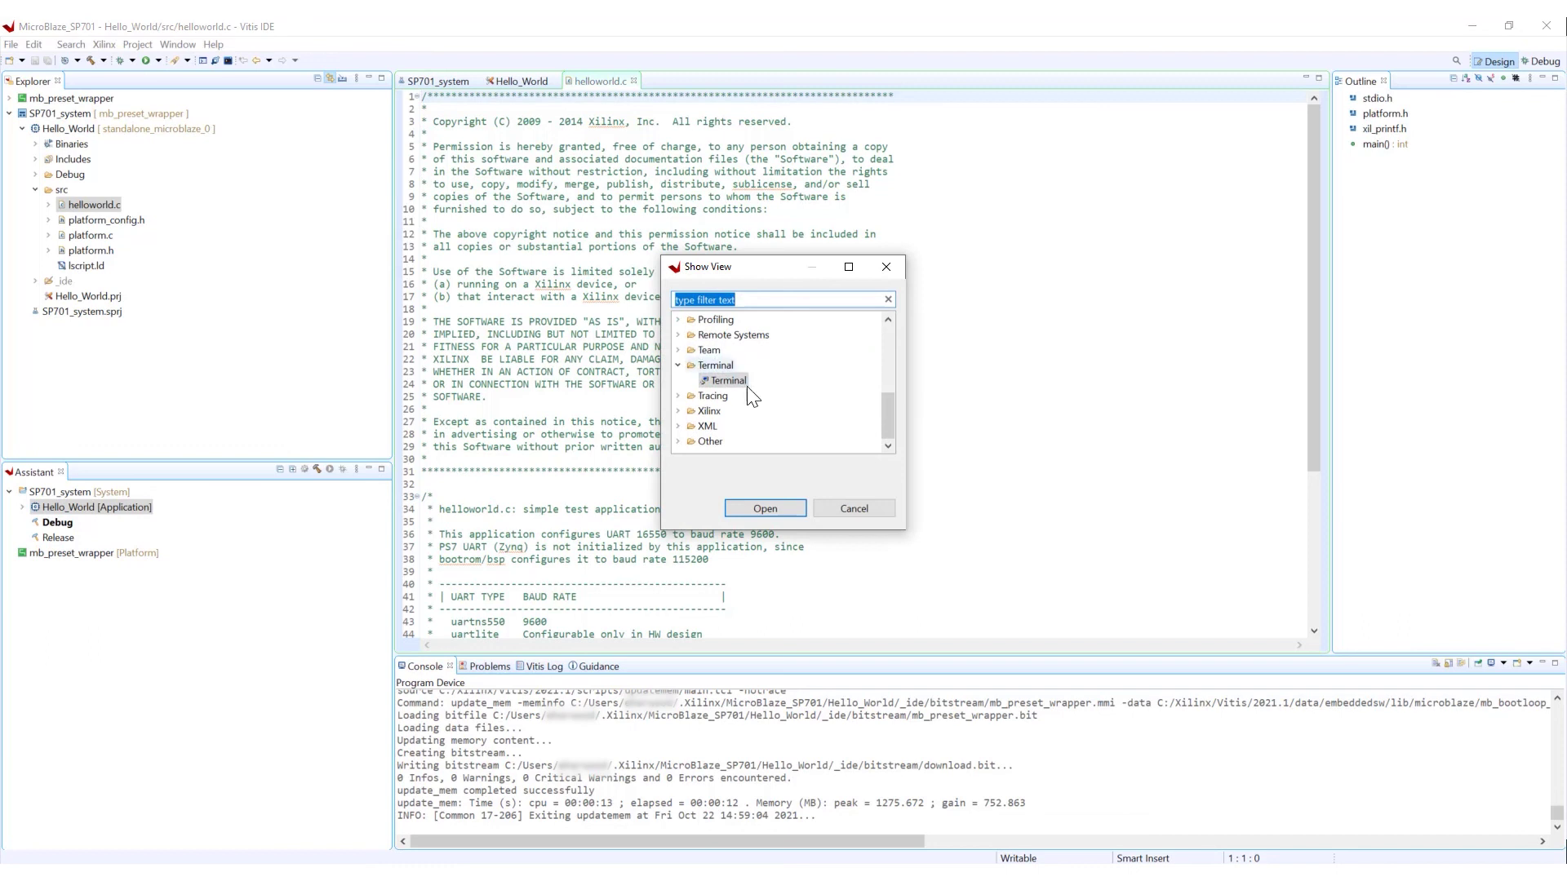
pyautogui.click(679, 365)
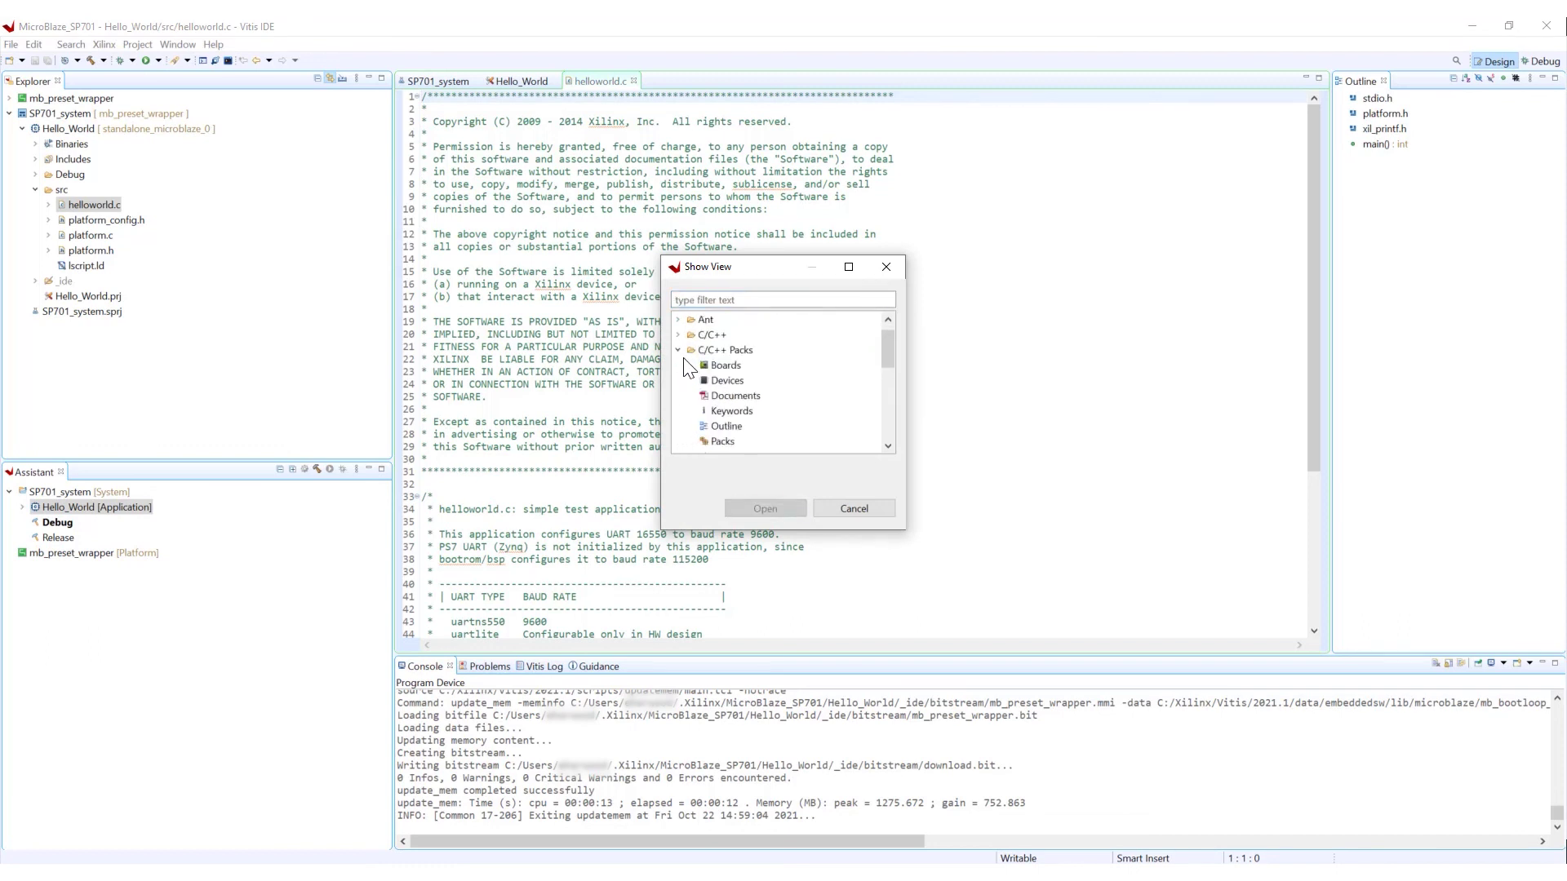
pyautogui.scroll(-2, 739, 385)
pyautogui.scroll(-3, 744, 392)
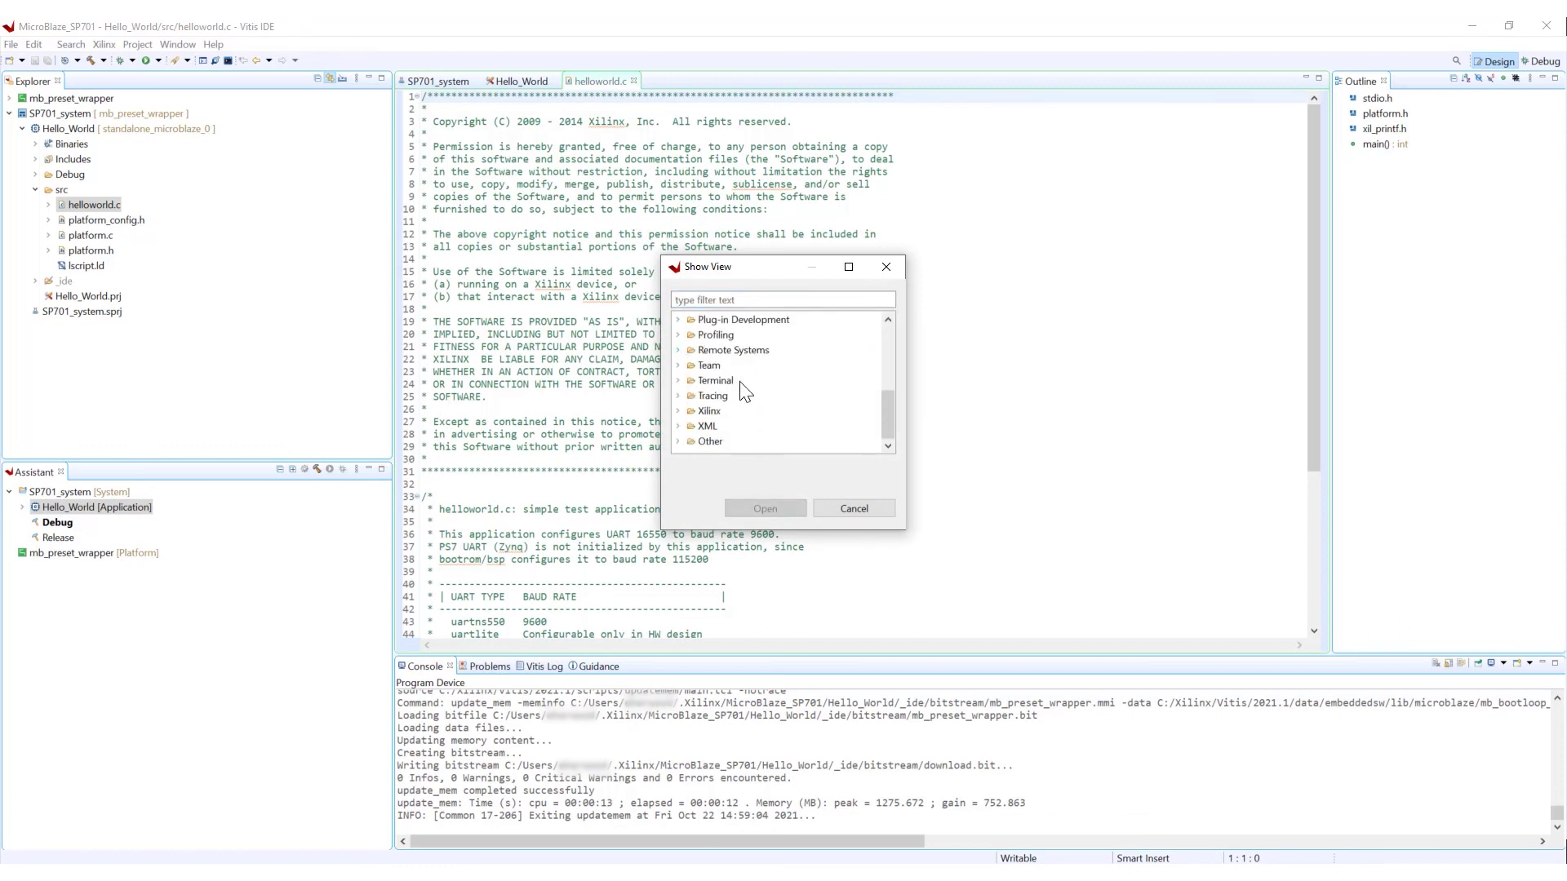
pyautogui.doubleClick(715, 381)
pyautogui.click(718, 396)
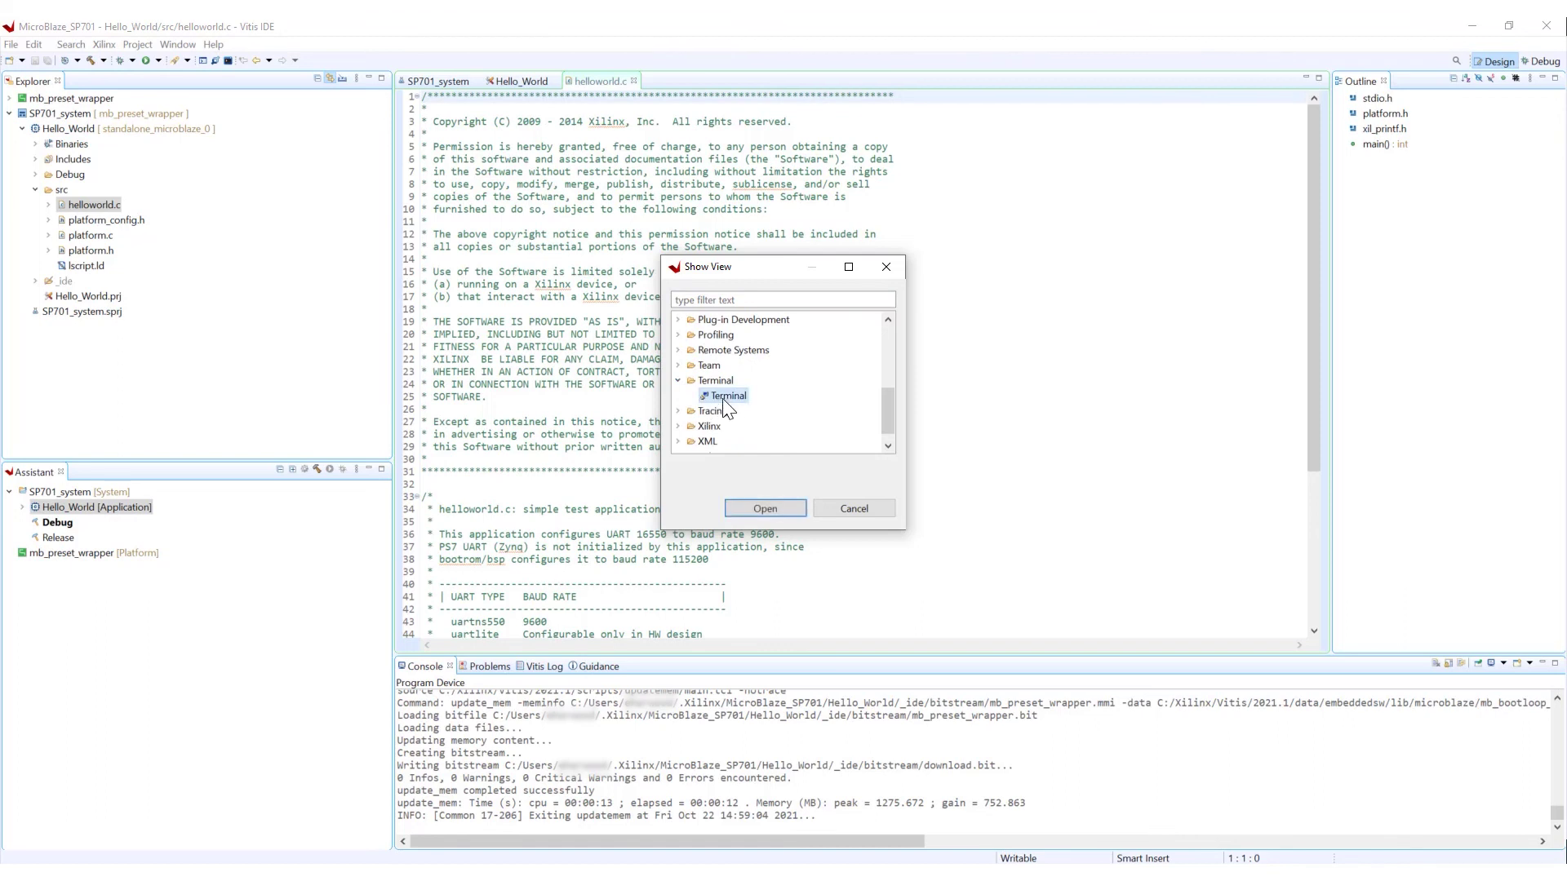
pyautogui.click(771, 511)
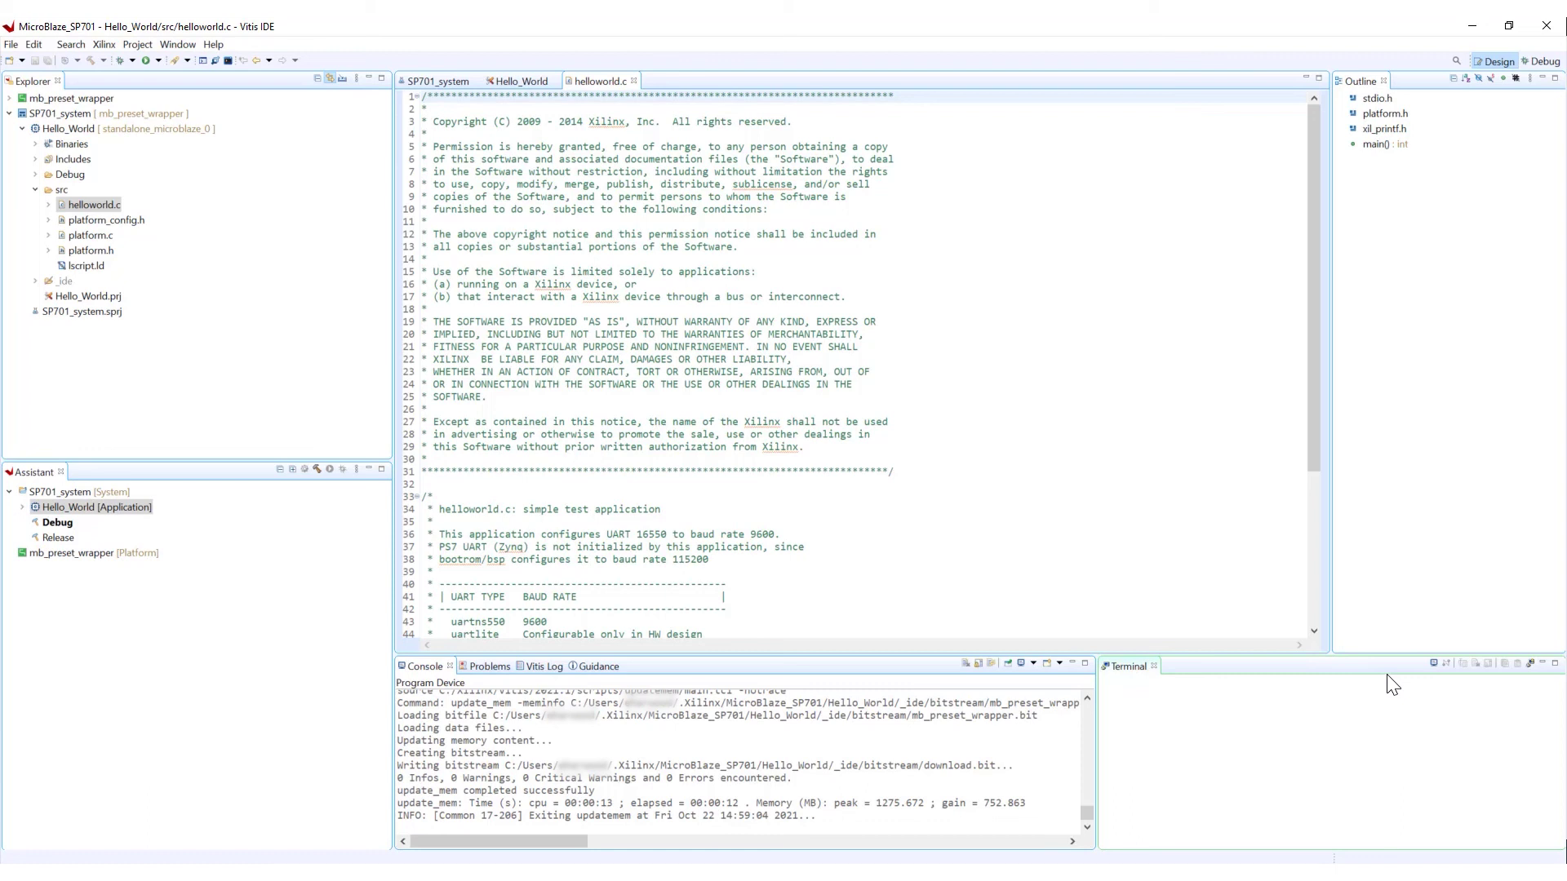
# - Launch a serial terminal on port COM10 with a baud rate of 115200
pyautogui.click(1434, 664)
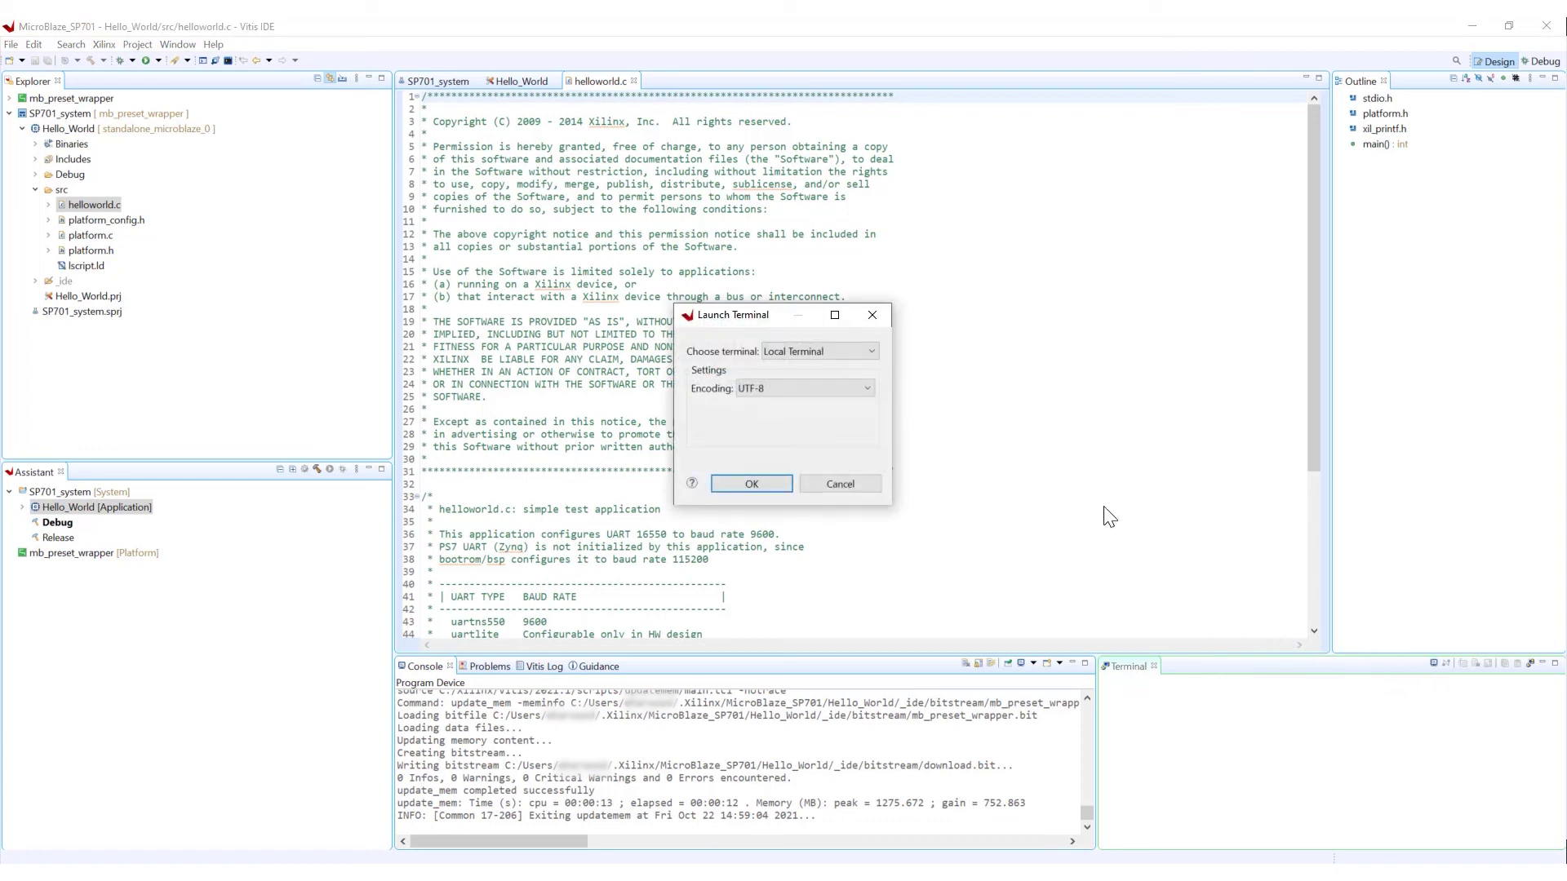
pyautogui.click(805, 351)
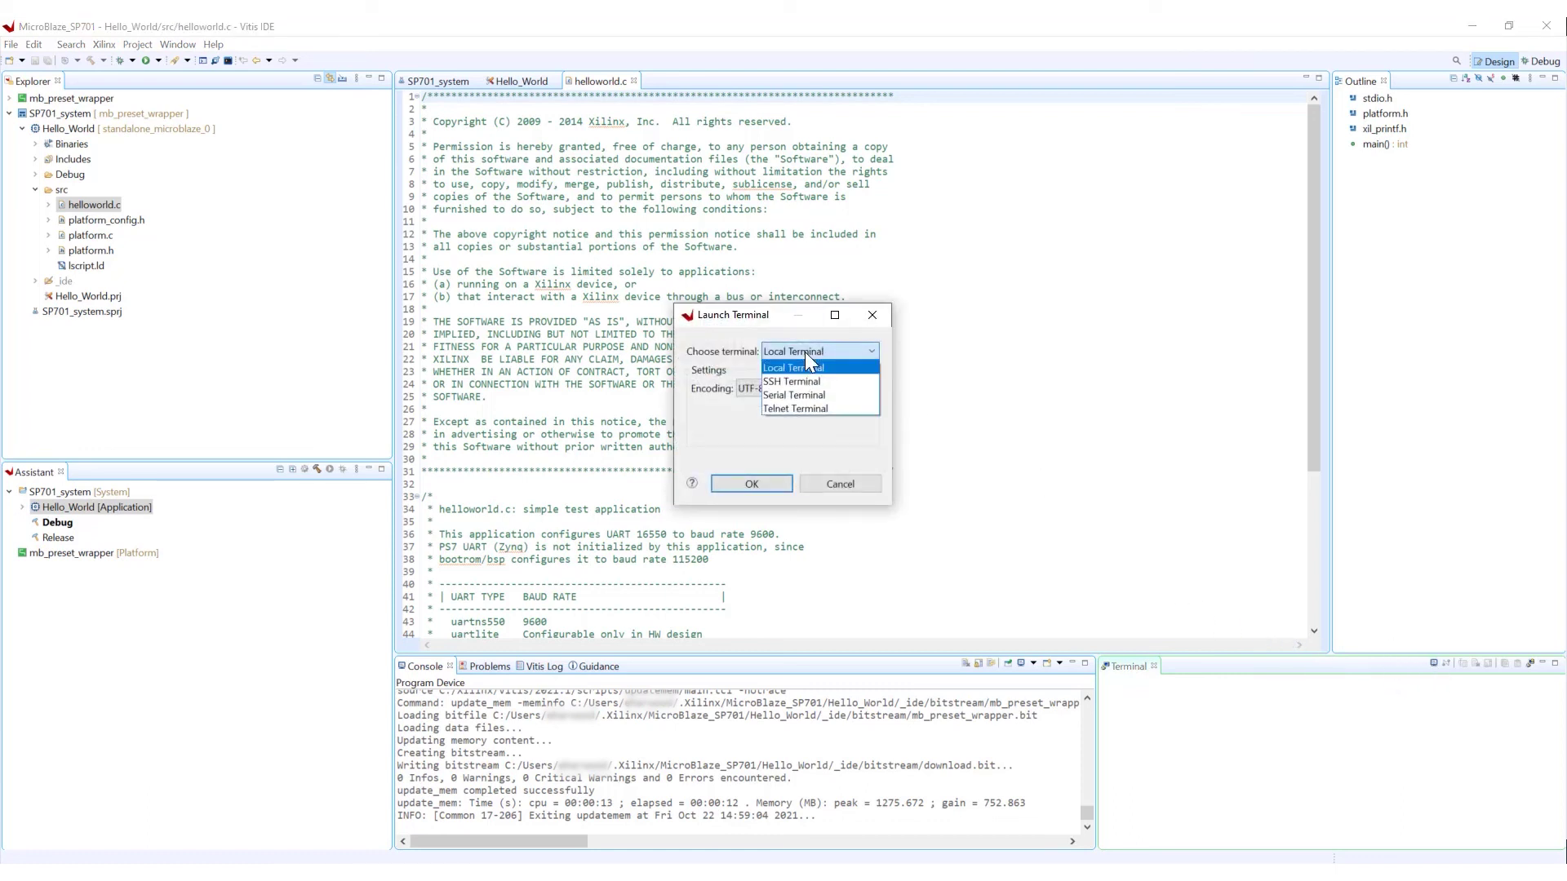
pyautogui.click(824, 396)
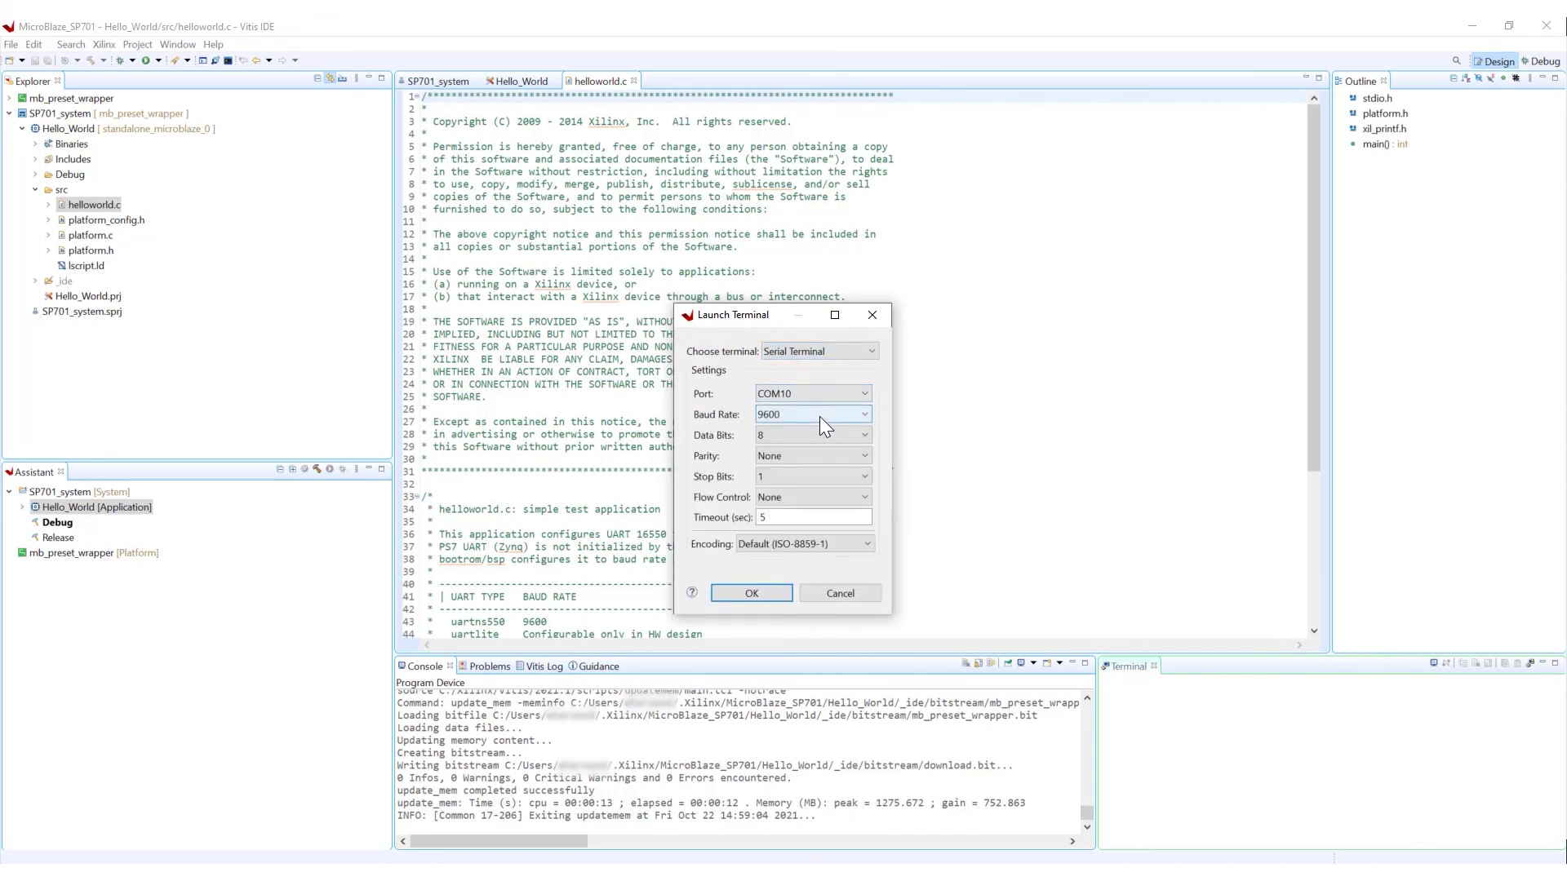
pyautogui.click(819, 416)
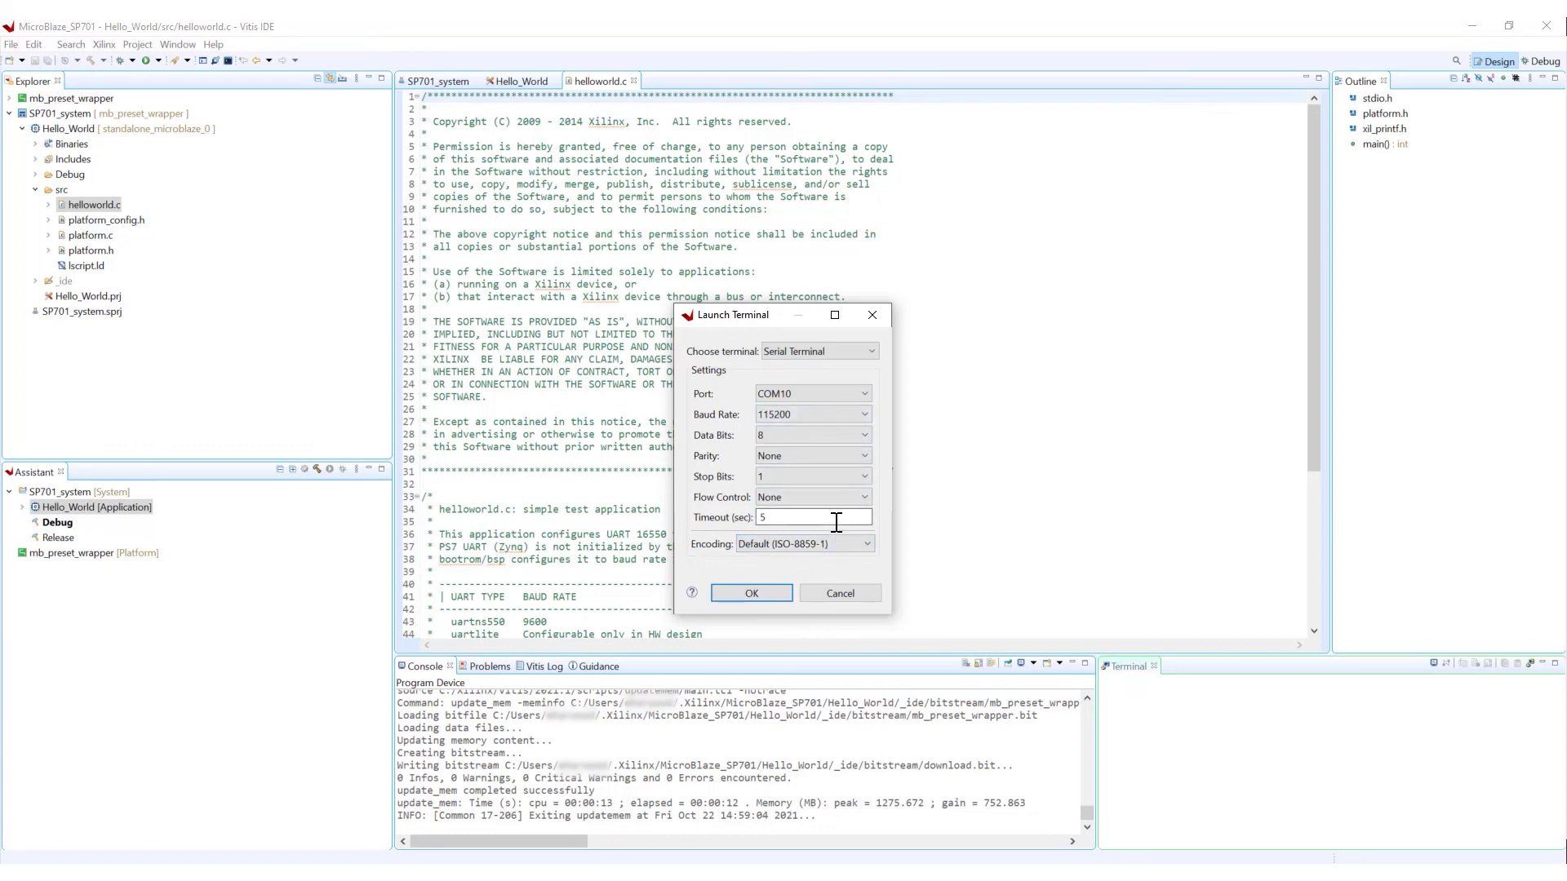
pyautogui.click(771, 592)
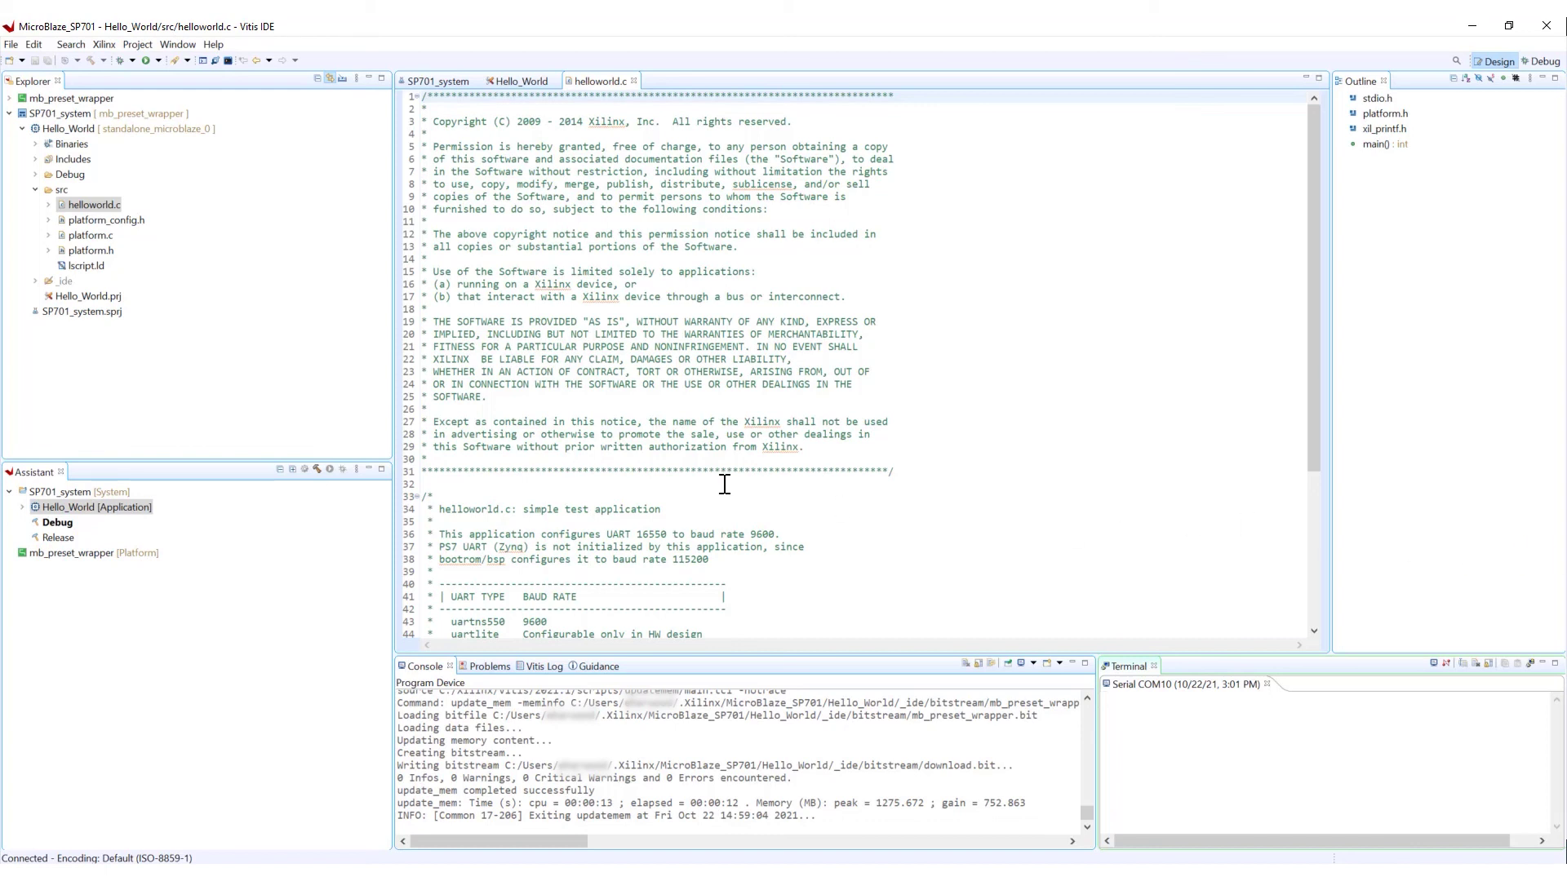
# - Run the Hello_World application on the hardware as a Single Application Debug launch
pyautogui.click(80, 130)
pyautogui.rightClick(80, 129)
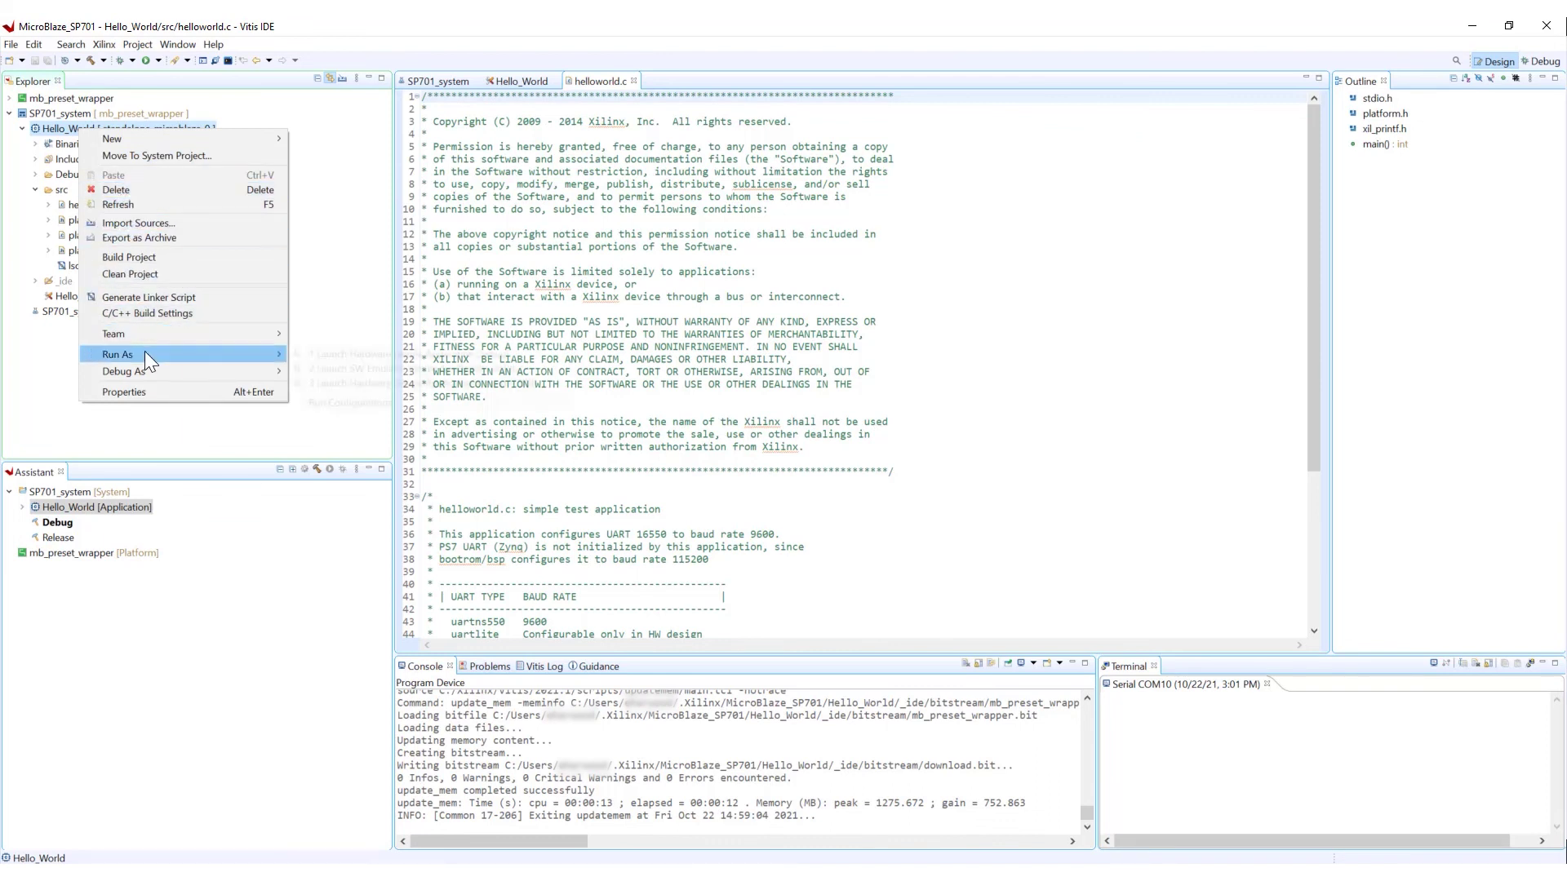
pyautogui.moveTo(147, 352)
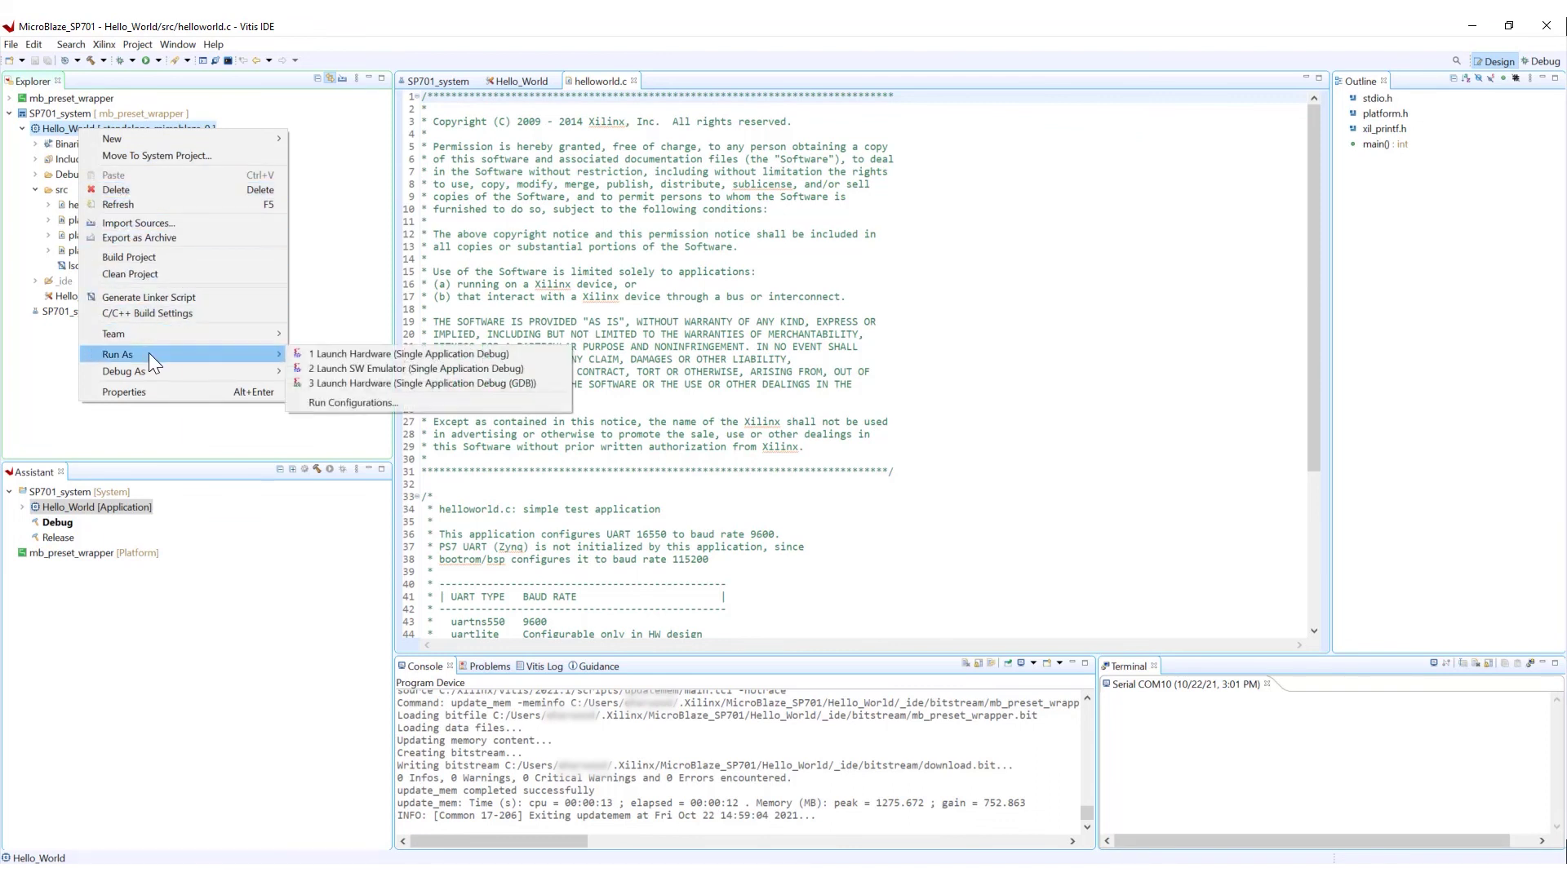
pyautogui.click(320, 354)
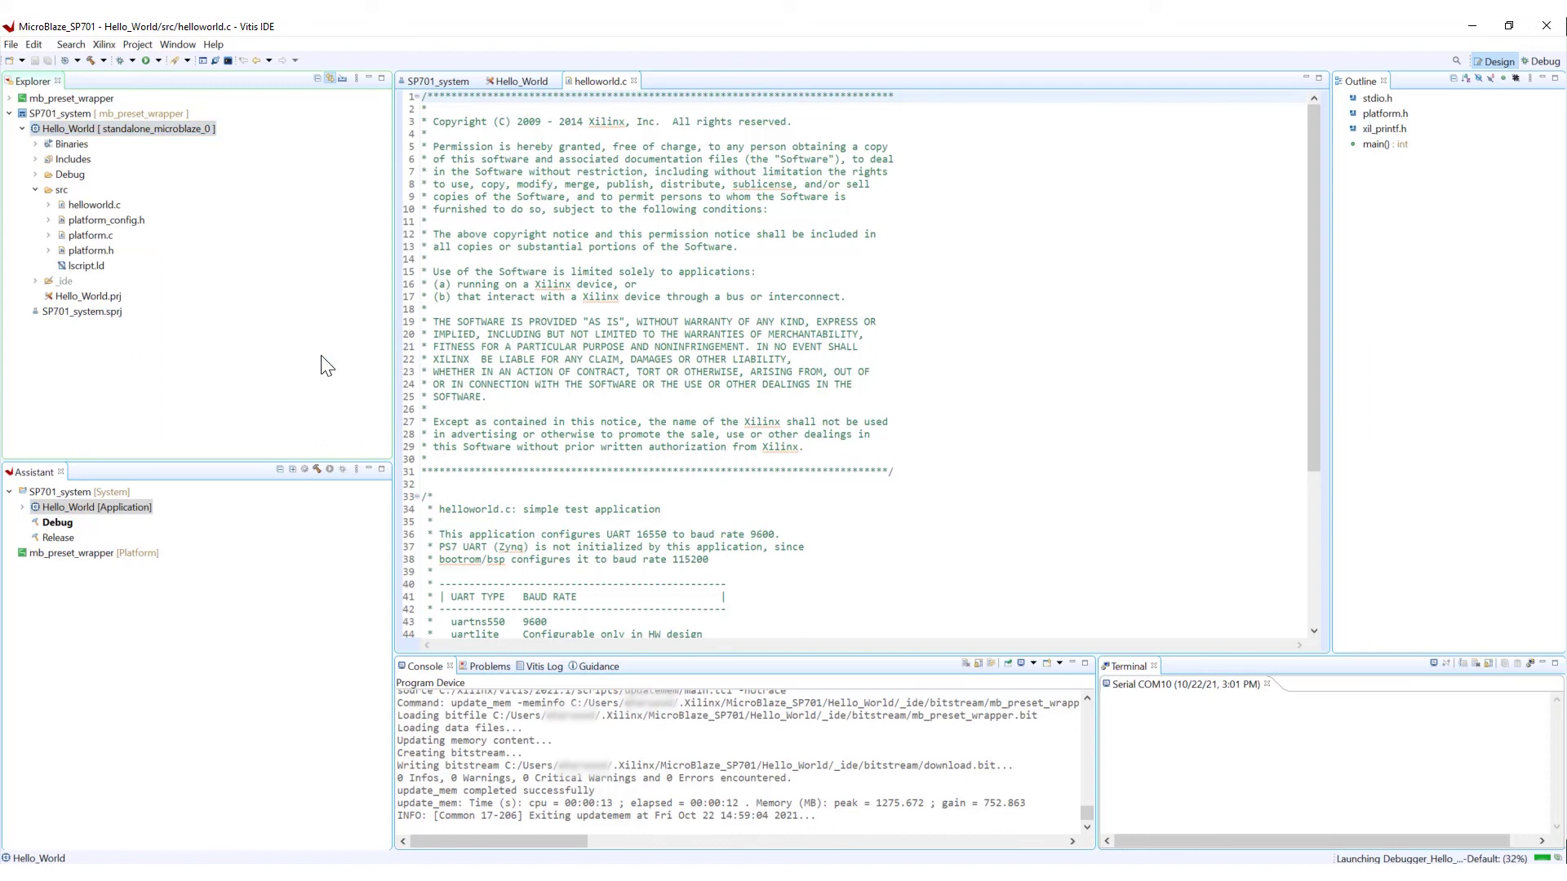